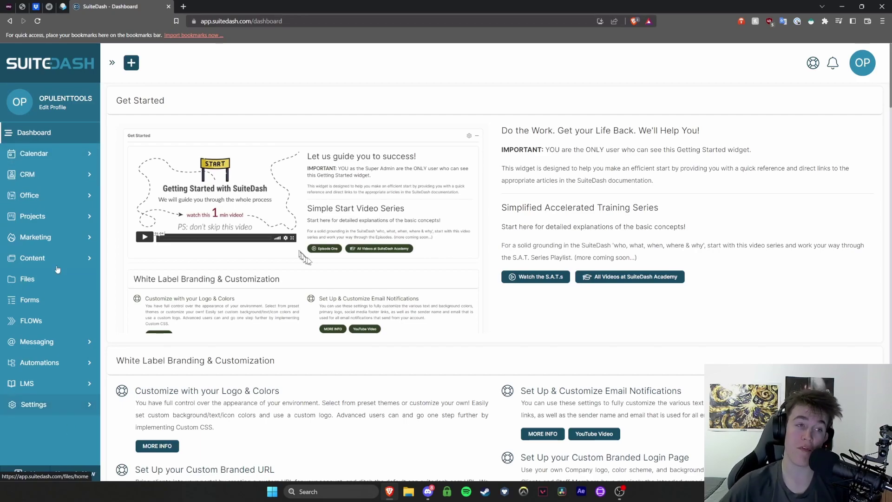
# Examine the dashboard's Get Started guides on white label branding, customization and managing CRM contacts
pyautogui.moveTo(280, 141)
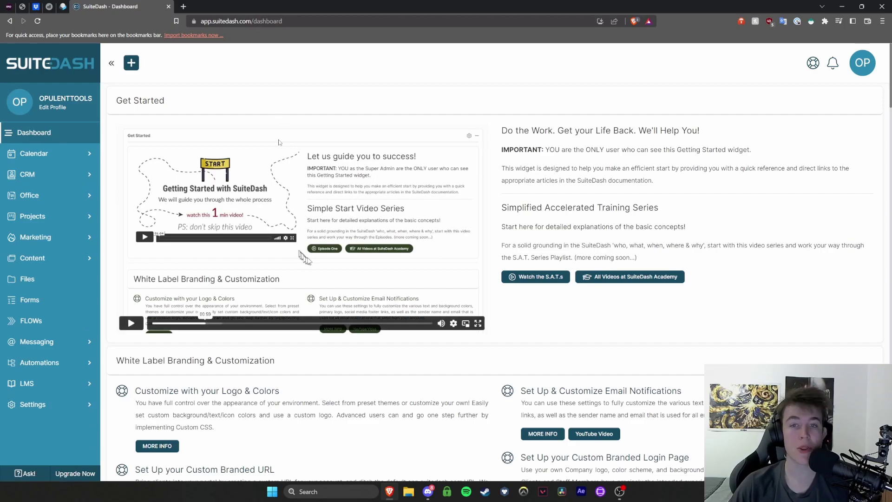
pyautogui.scroll(-9, 280, 143)
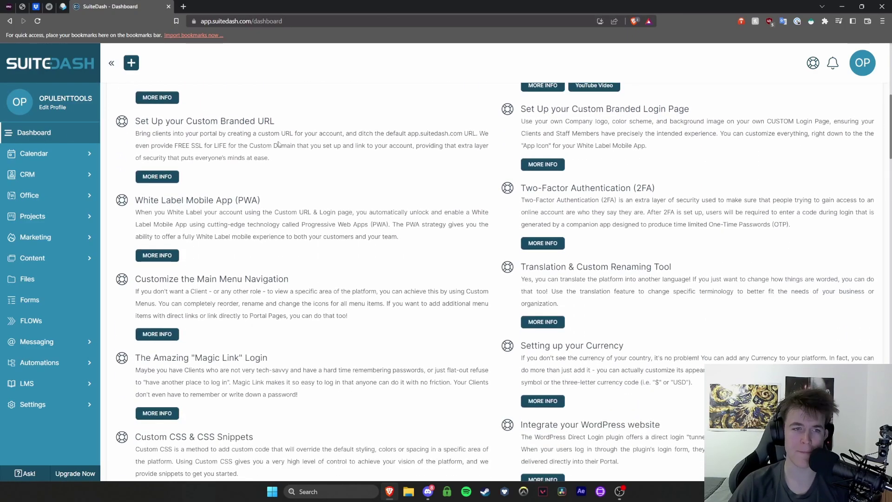
pyautogui.scroll(-11, 280, 144)
pyautogui.scroll(12, 259, 166)
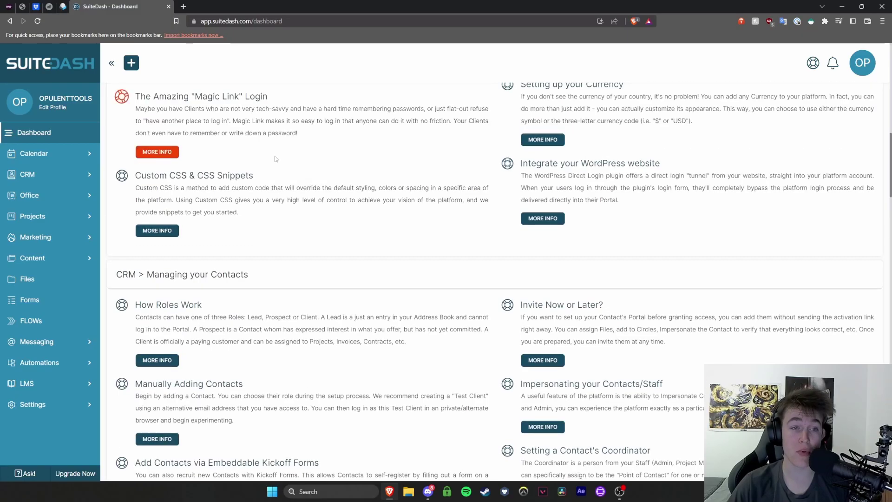
pyautogui.scroll(10, 258, 166)
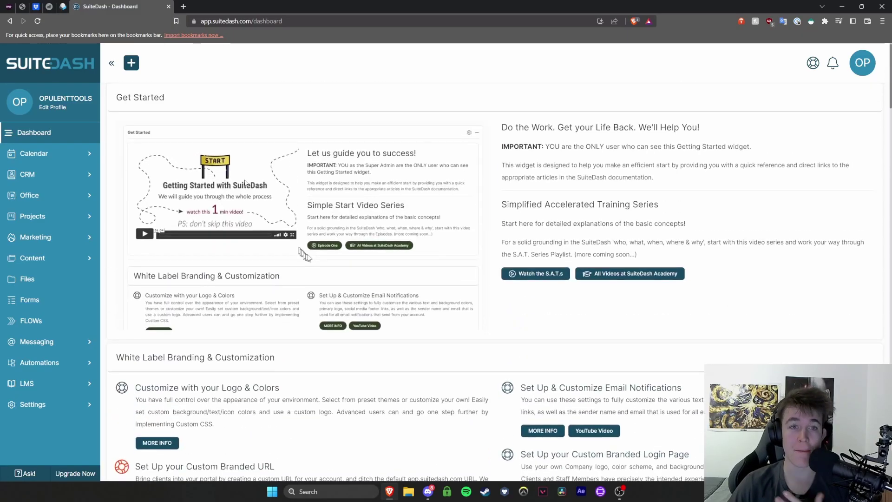
pyautogui.scroll(-10, 248, 174)
pyautogui.scroll(1, 248, 173)
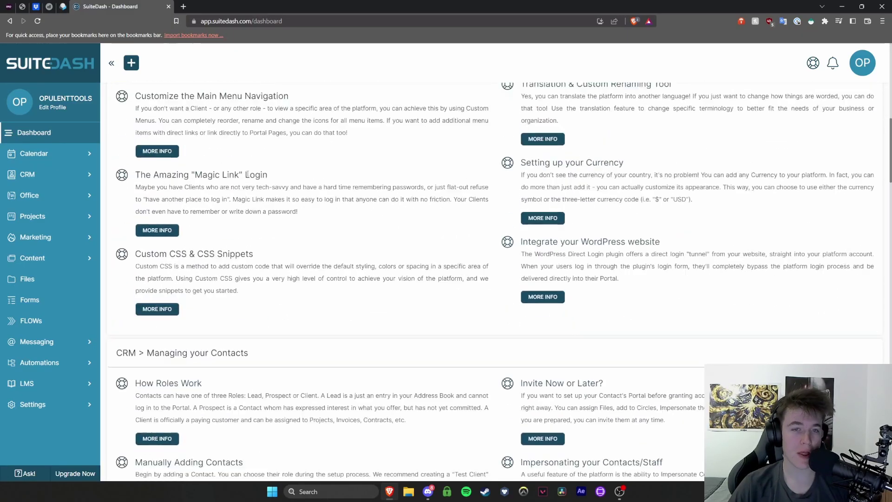
pyautogui.scroll(-5, 237, 178)
pyautogui.scroll(6, 237, 178)
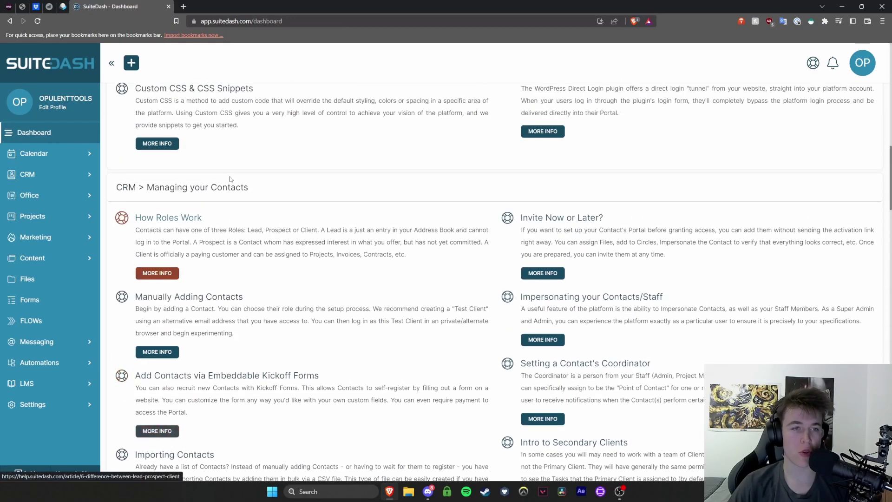
pyautogui.scroll(5, 138, 197)
pyautogui.scroll(5, 138, 197)
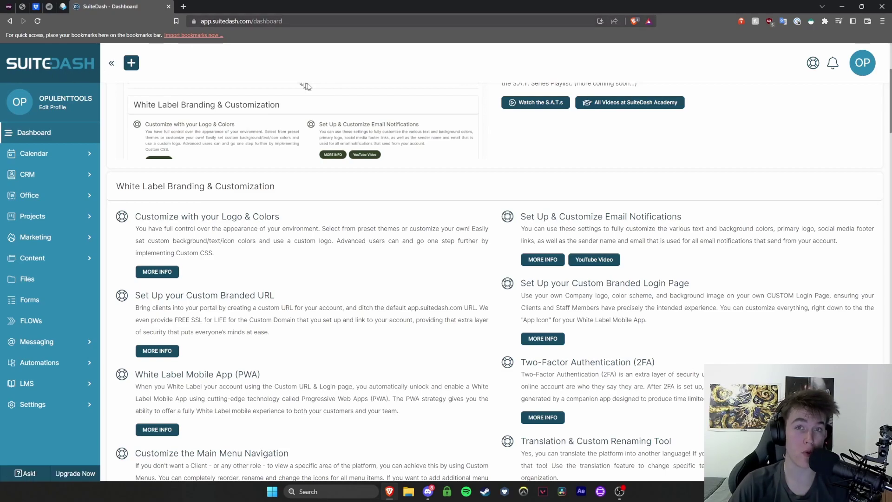
# Review the remaining dashboard guides, from team and project management through billing, file sharing and scheduling to email marketing
pyautogui.moveTo(201, 110)
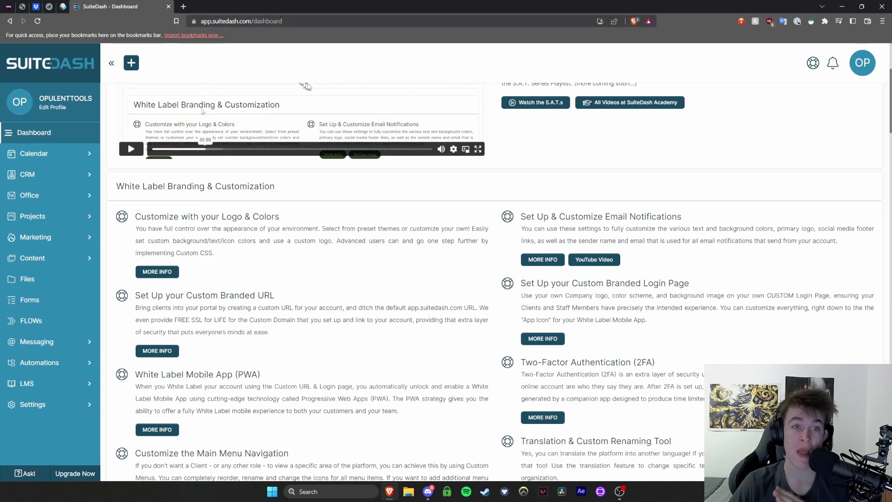
pyautogui.scroll(-2, 202, 111)
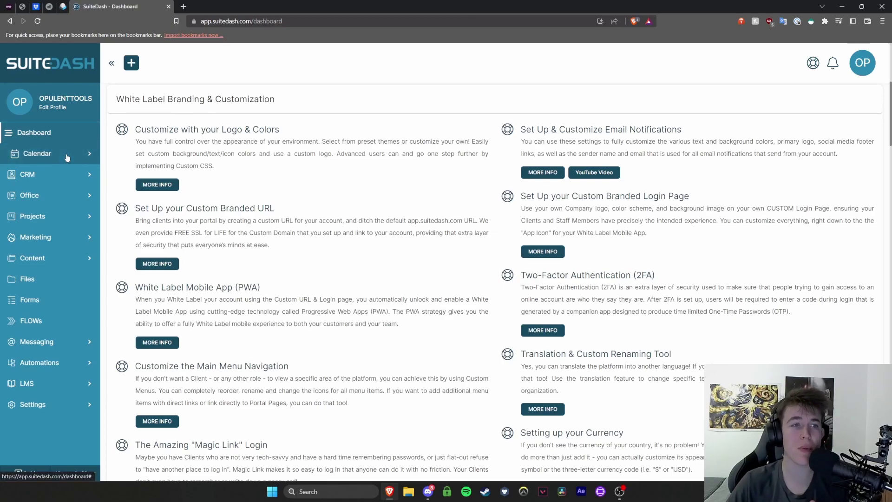
pyautogui.scroll(-1, 238, 166)
pyautogui.scroll(-15, 237, 166)
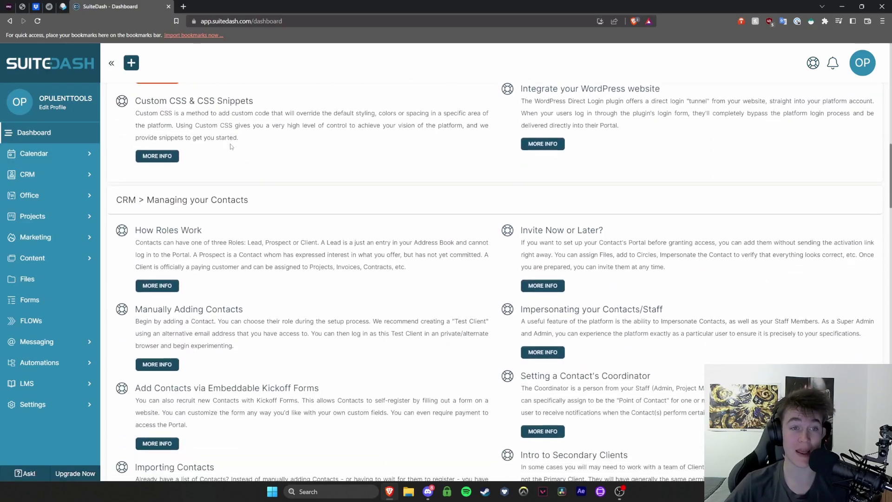
pyautogui.scroll(-7, 231, 148)
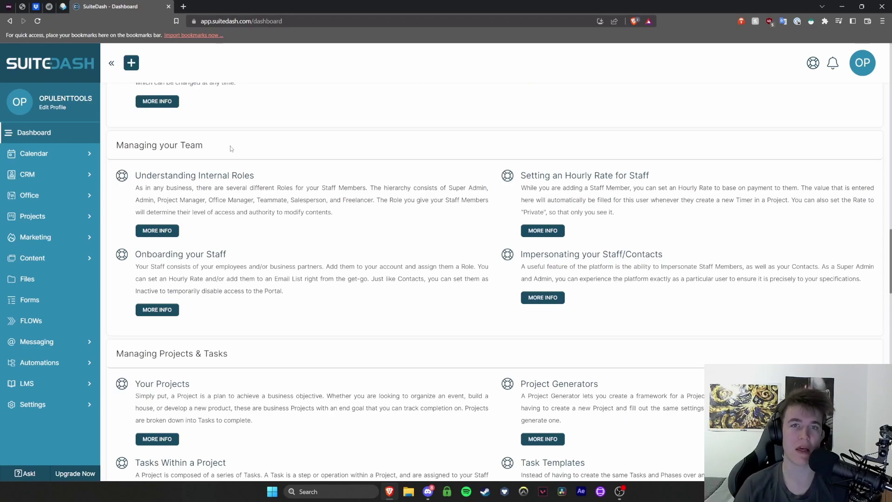
pyautogui.scroll(-4, 231, 147)
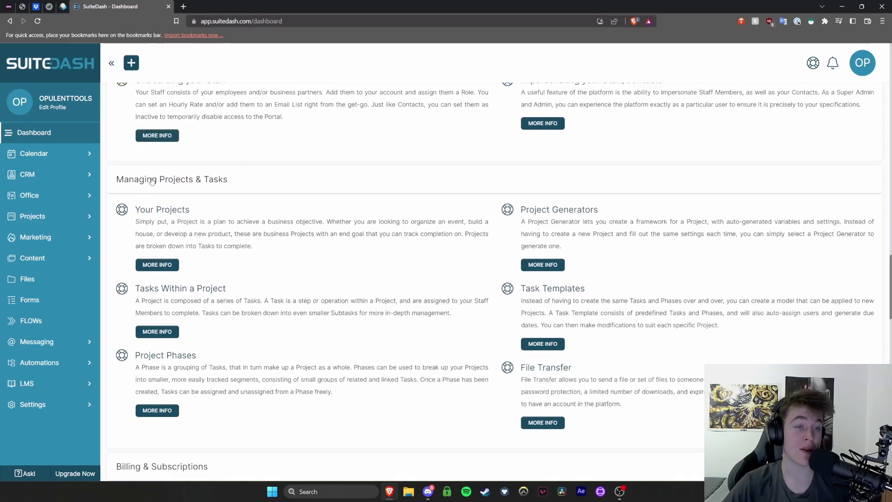
pyautogui.scroll(-4, 210, 179)
pyautogui.scroll(-9, 210, 181)
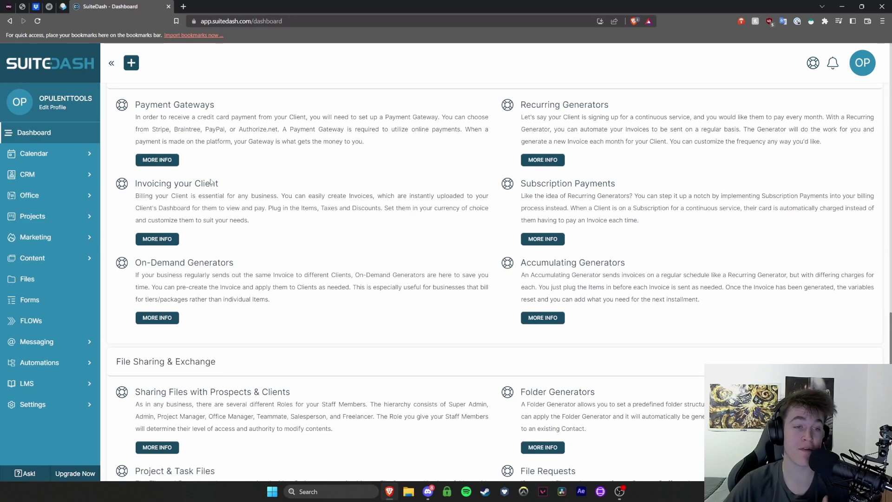
pyautogui.scroll(-7, 211, 181)
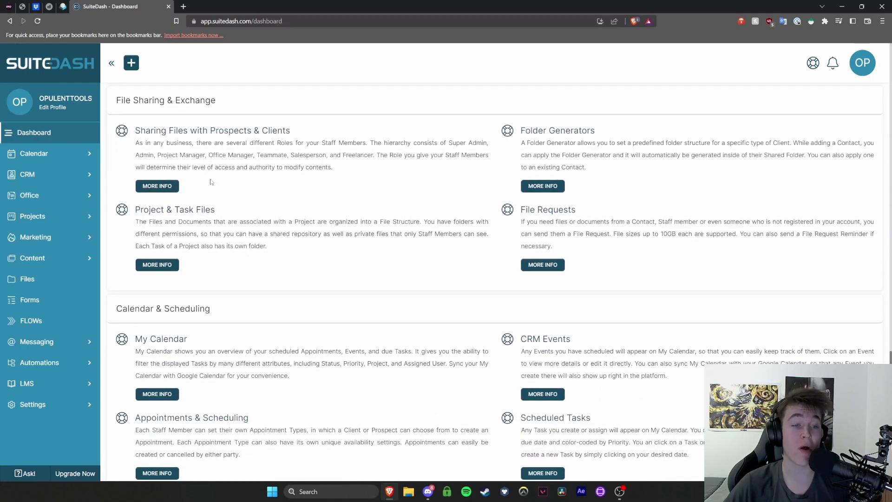
pyautogui.scroll(-6, 211, 182)
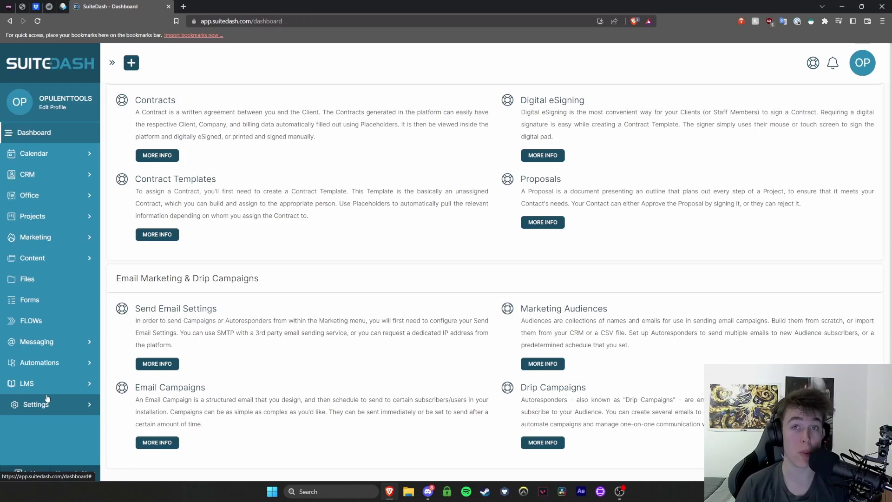
# Open the calendar and view its Appointment Types page, dismissing the site's notification request
pyautogui.click(34, 154)
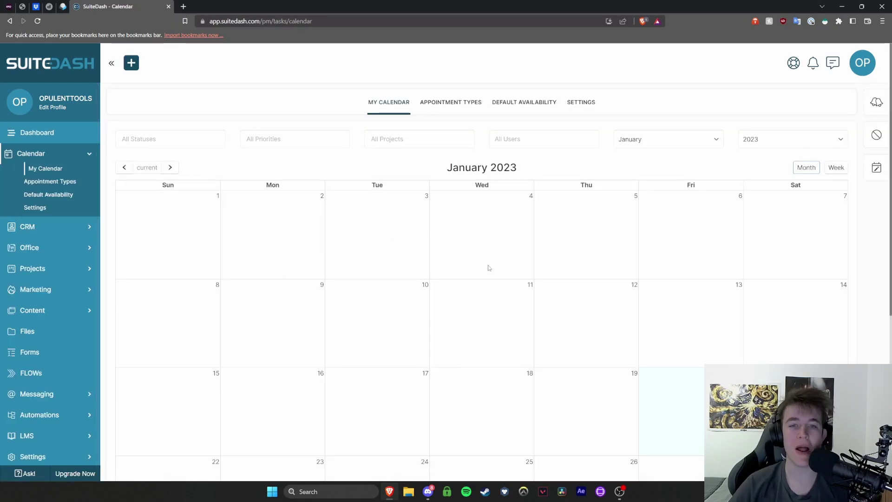
pyautogui.click(445, 103)
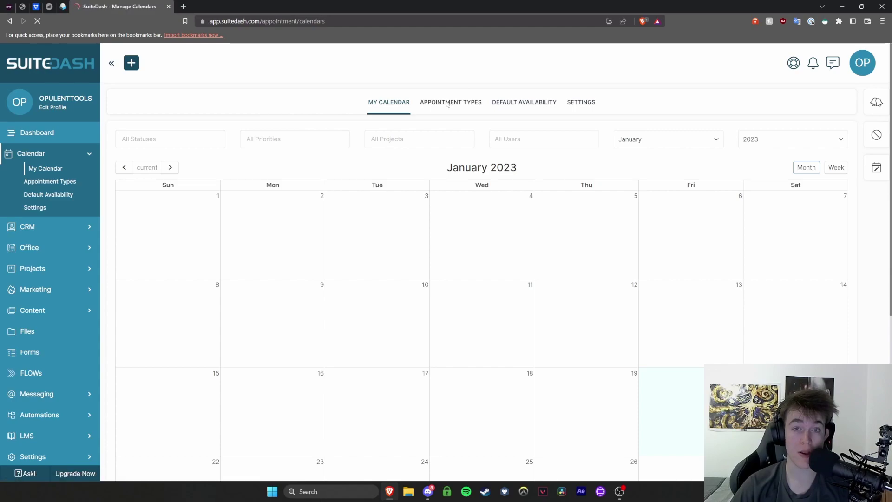
pyautogui.click(326, 36)
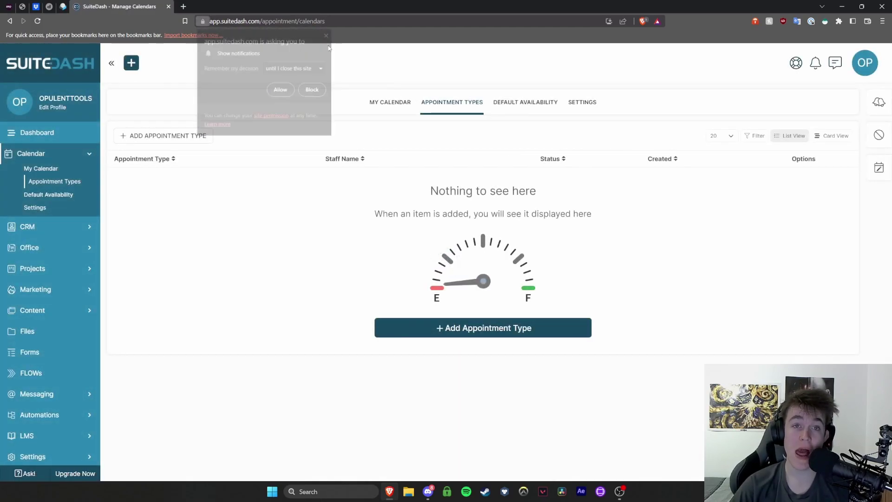
pyautogui.moveTo(411, 214); pyautogui.dragTo(551, 211)
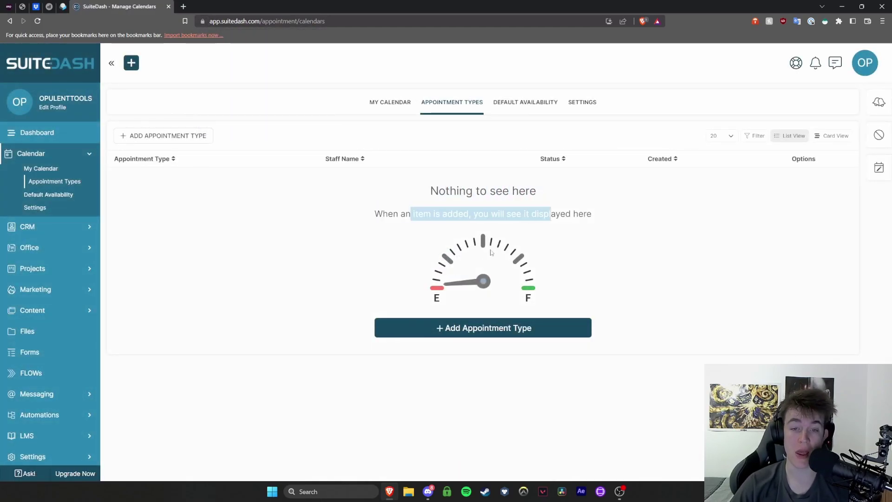
pyautogui.click(310, 275)
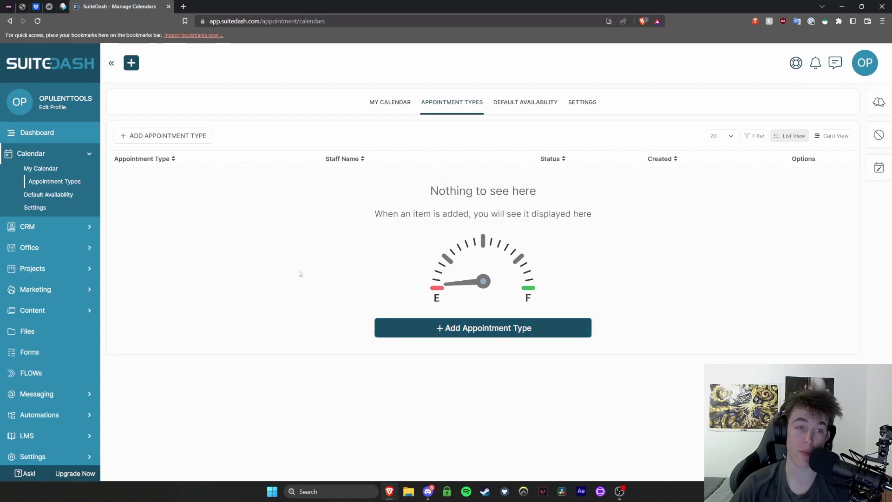
# Open the calendar's Default Availability page and remove Monday's availability window
pyautogui.click(525, 103)
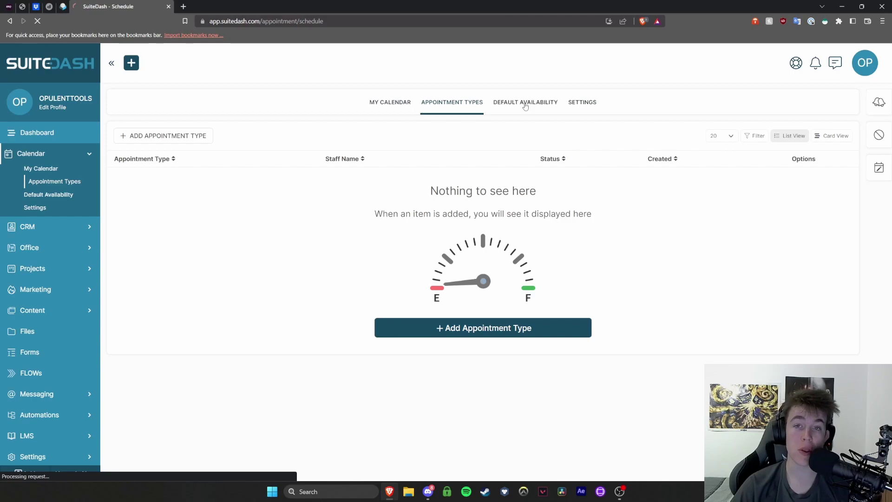
pyautogui.click(323, 34)
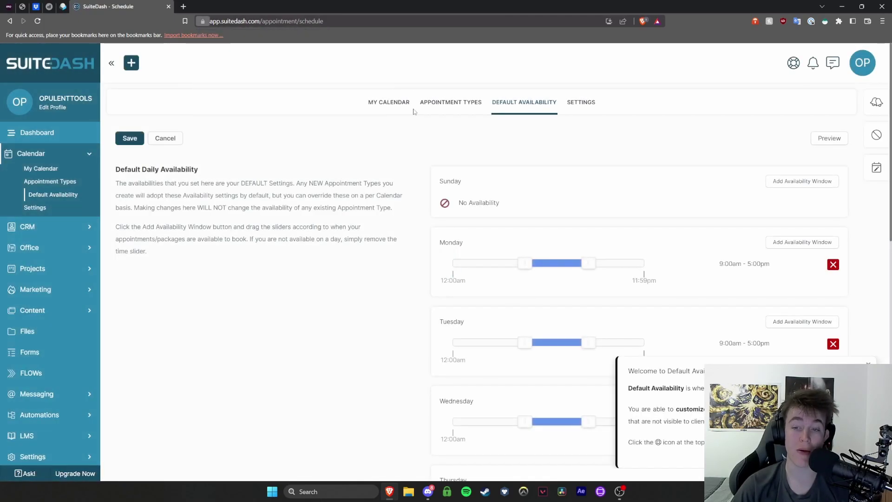
pyautogui.scroll(-2, 518, 252)
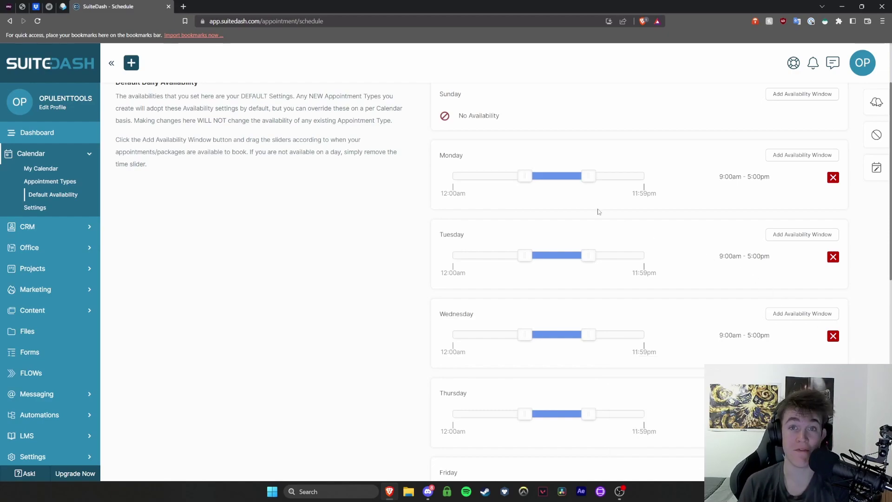
pyautogui.moveTo(519, 177); pyautogui.dragTo(537, 182)
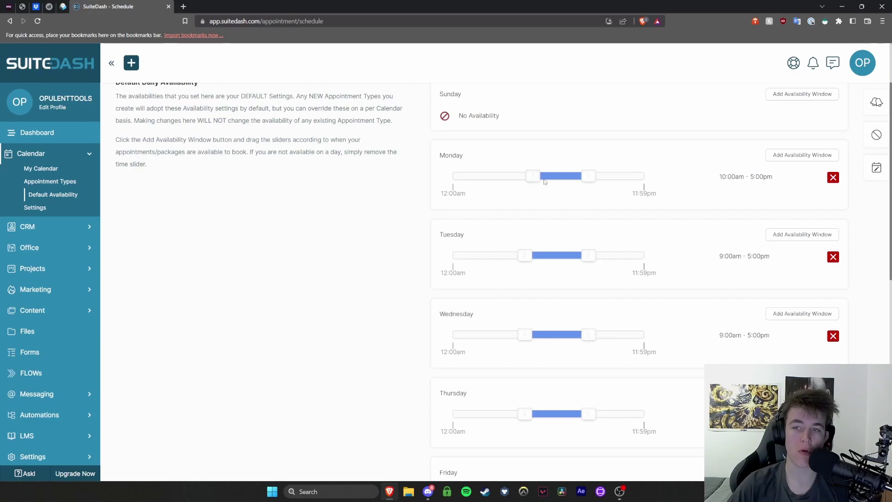
pyautogui.click(832, 181)
pyautogui.click(409, 309)
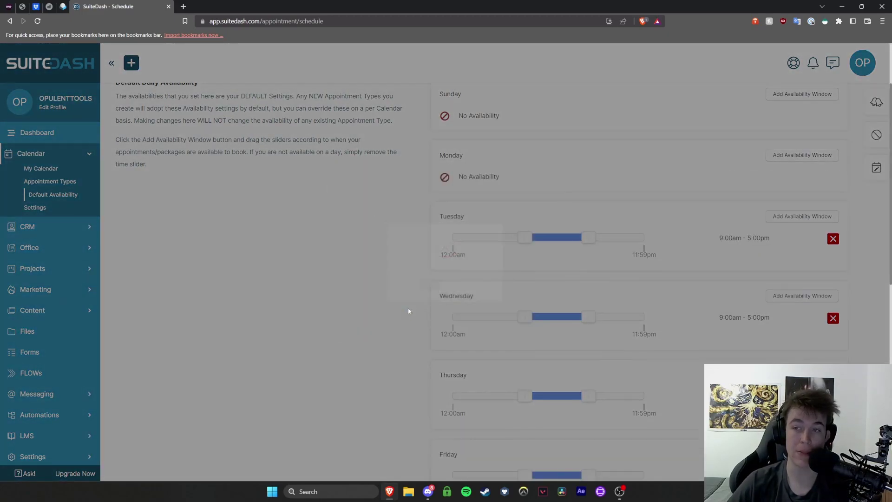
# Shorten Tuesday's default availability window to 9:00am - 11:00am
pyautogui.scroll(-1, 493, 193)
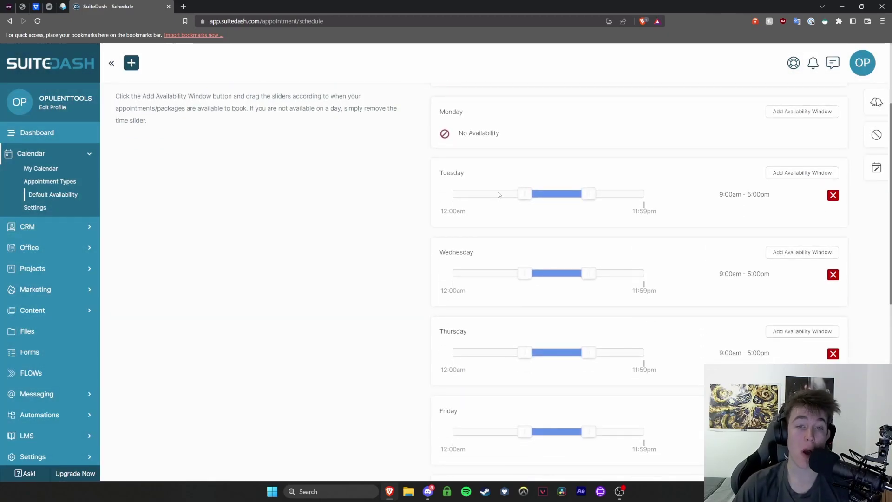
pyautogui.moveTo(585, 196); pyautogui.dragTo(558, 196)
pyautogui.moveTo(779, 199); pyautogui.dragTo(711, 199)
pyautogui.moveTo(558, 195); pyautogui.dragTo(539, 198)
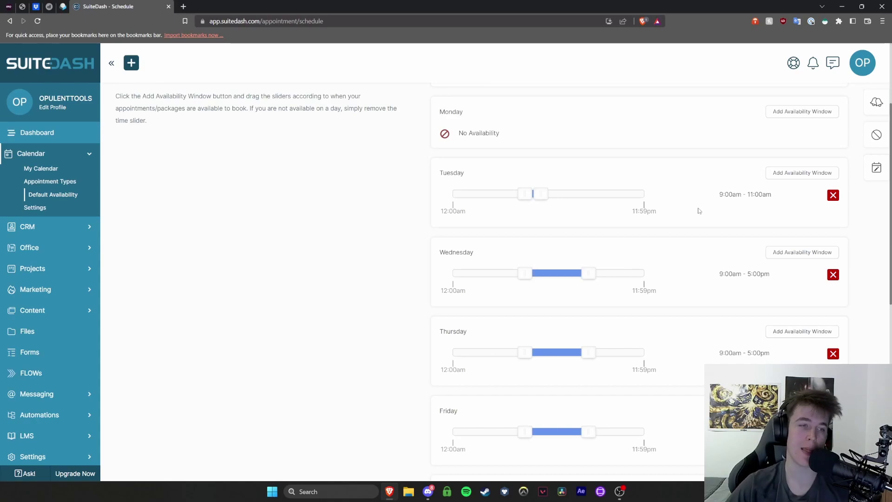
pyautogui.scroll(3, 465, 169)
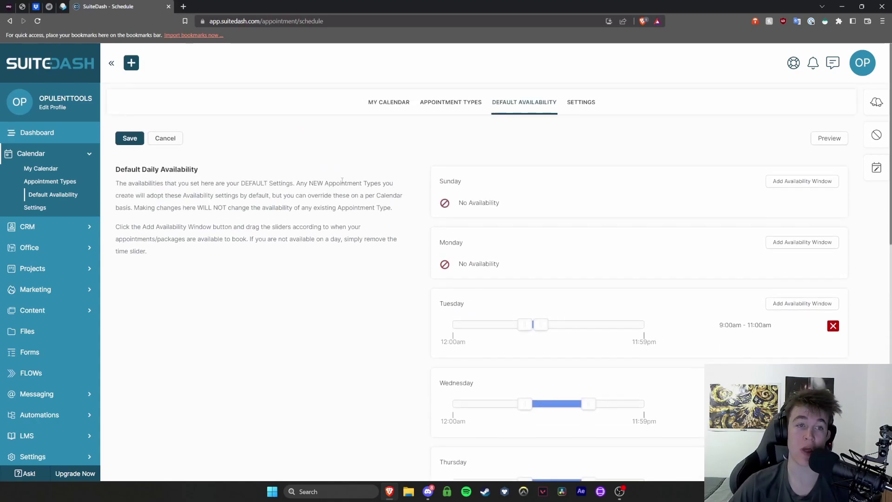
# Review the calendar's Appointment Settings, including the Add Appointment button name and additional message, and open Calendar Defaults
pyautogui.click(585, 106)
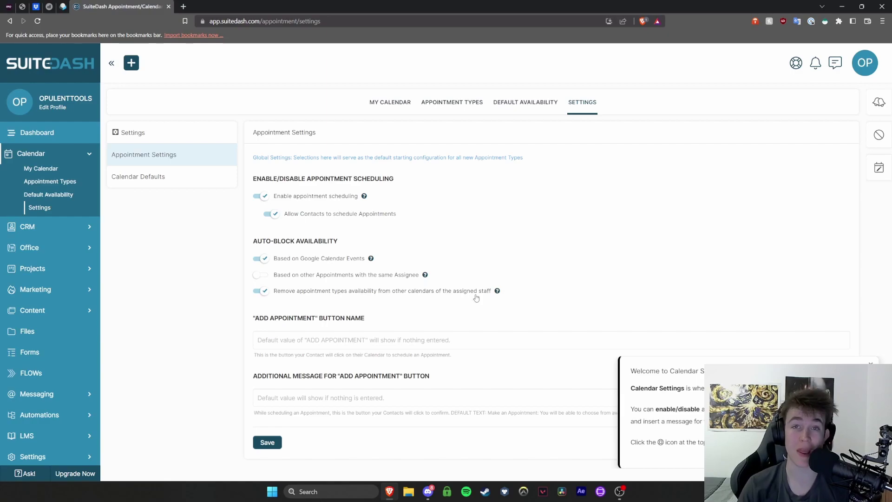
pyautogui.moveTo(261, 319); pyautogui.dragTo(326, 320)
pyautogui.click(384, 322)
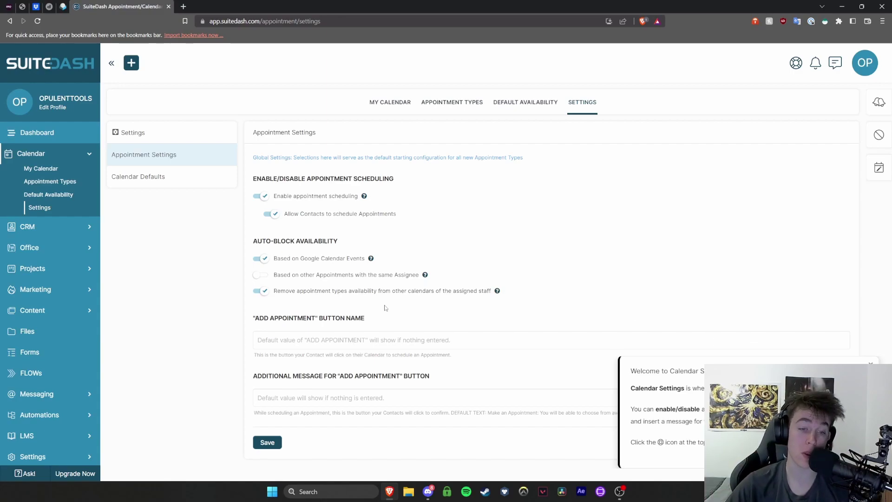
pyautogui.moveTo(272, 383); pyautogui.dragTo(436, 377)
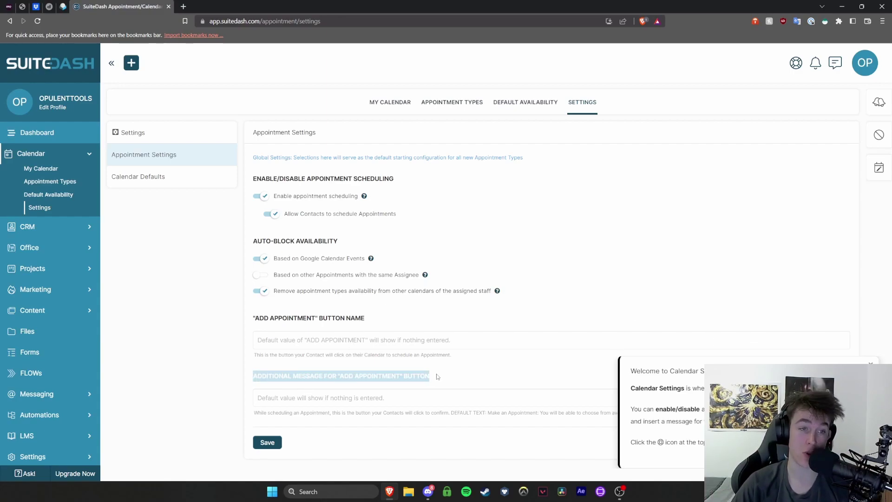
pyautogui.click(149, 180)
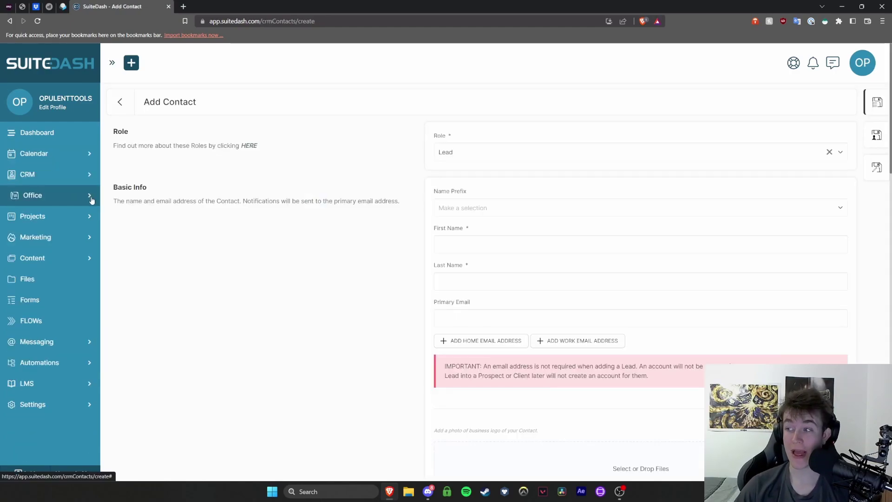
# Expand the CRM section and look through the Add Contact form's fields, including Email Marketing, Event Generator, Tags and General Info
pyautogui.click(67, 178)
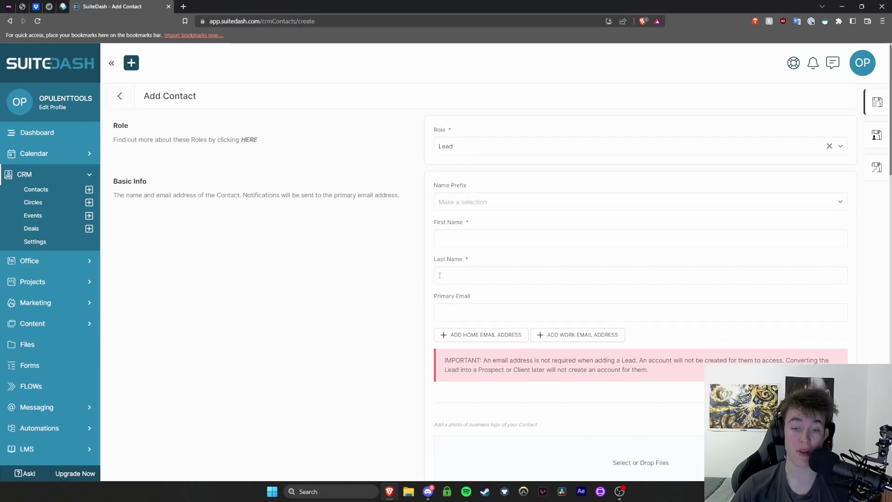
pyautogui.scroll(-12, 463, 255)
pyautogui.scroll(-10, 467, 247)
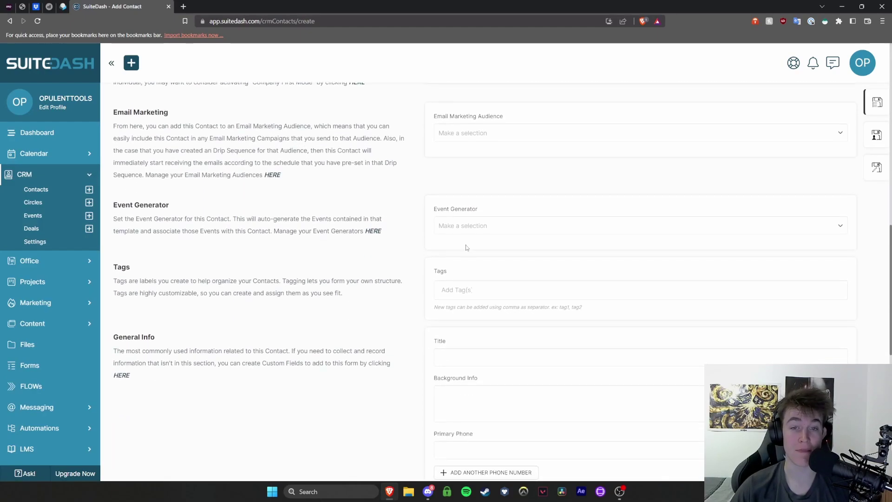
pyautogui.scroll(12, 467, 238)
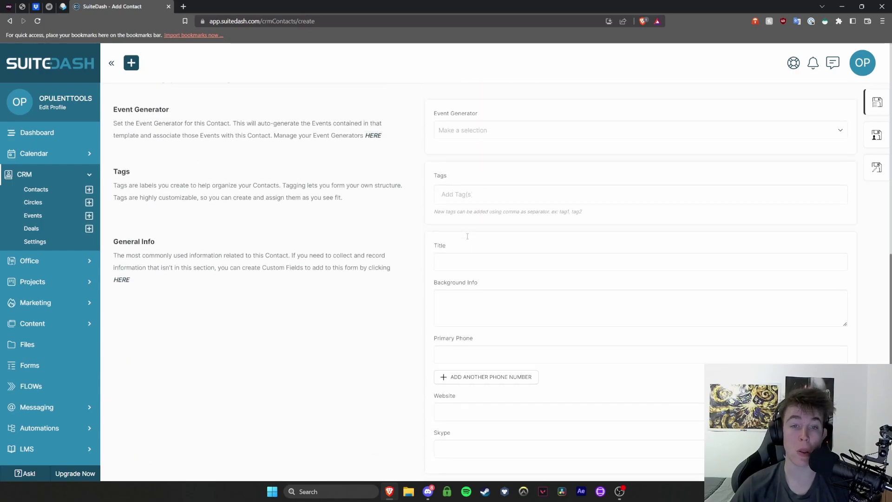
# Review the CRM's Add Circle form, including Assign Users and Custom Field Categories, and the Add Event form, closing each without adding anything
pyautogui.scroll(5, 468, 239)
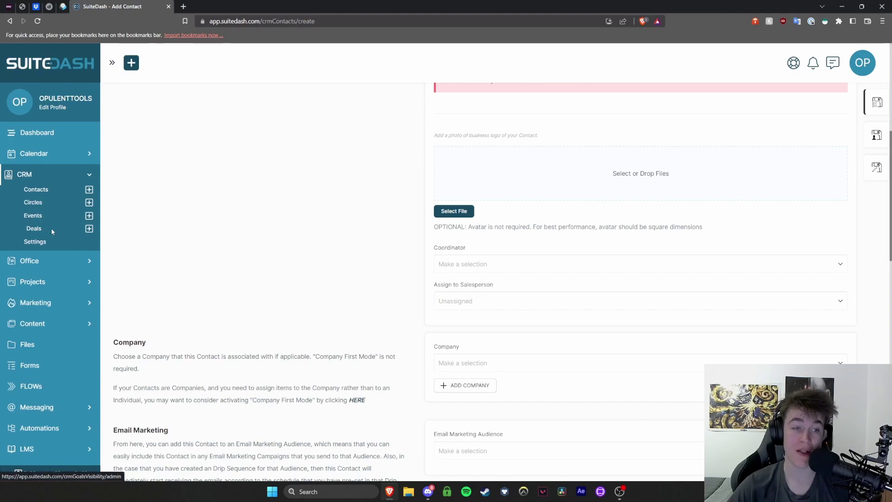
pyautogui.click(89, 205)
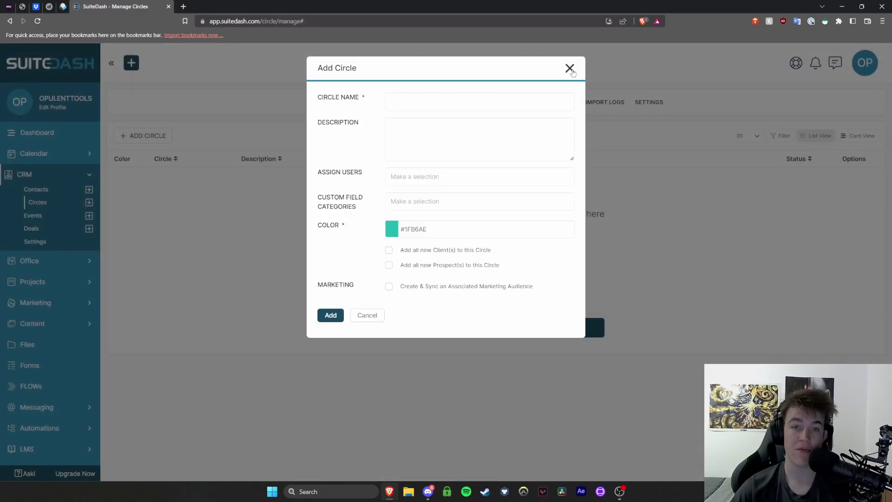
pyautogui.click(399, 131)
pyautogui.click(407, 177)
pyautogui.click(412, 205)
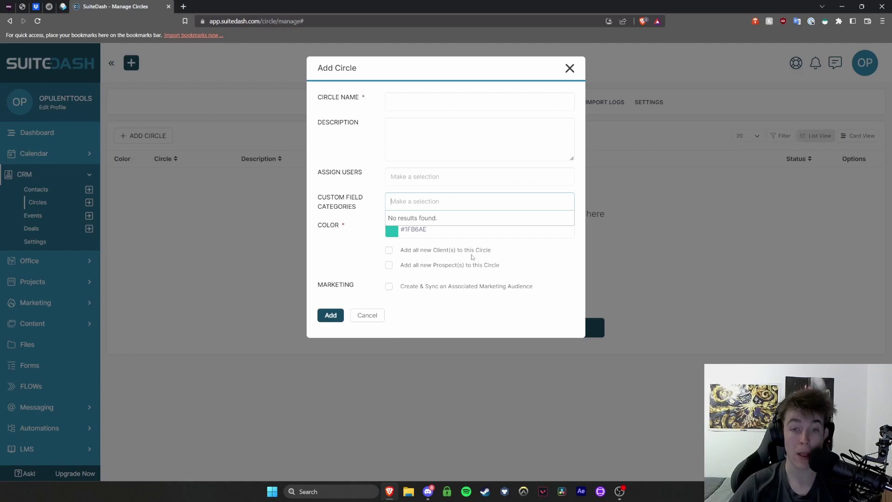
pyautogui.click(569, 70)
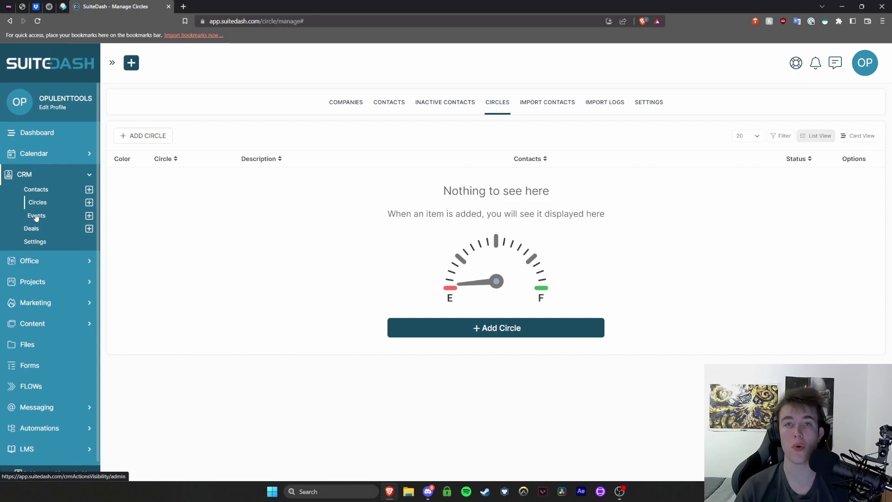
pyautogui.click(90, 217)
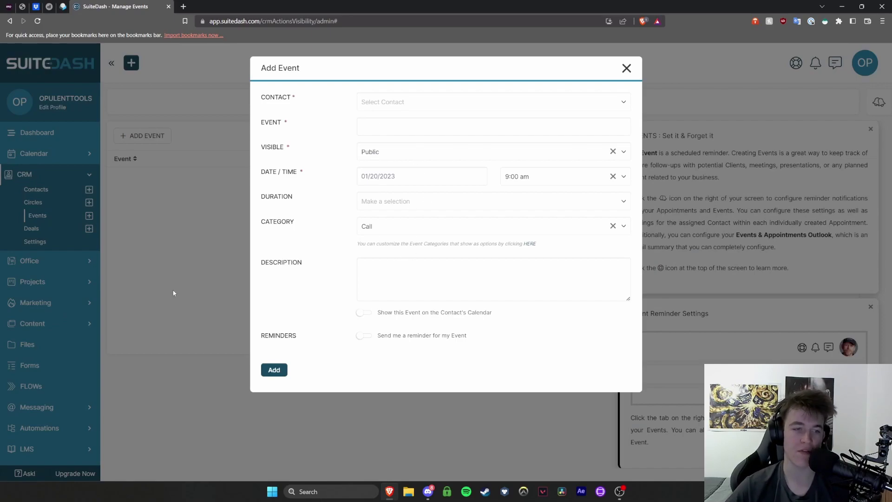
pyautogui.click(626, 69)
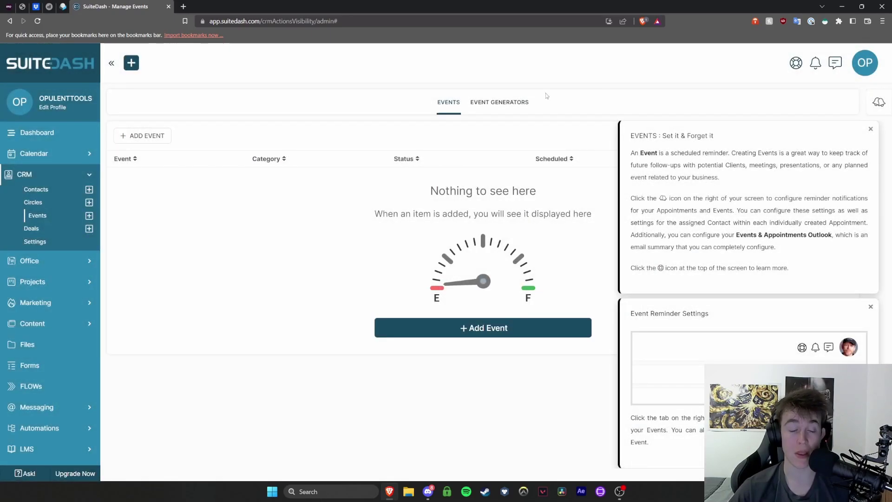
# Open Office's Add Invoice form and review its items, discounts, taxes, summary, payment, automation and communication settings
pyautogui.click(52, 262)
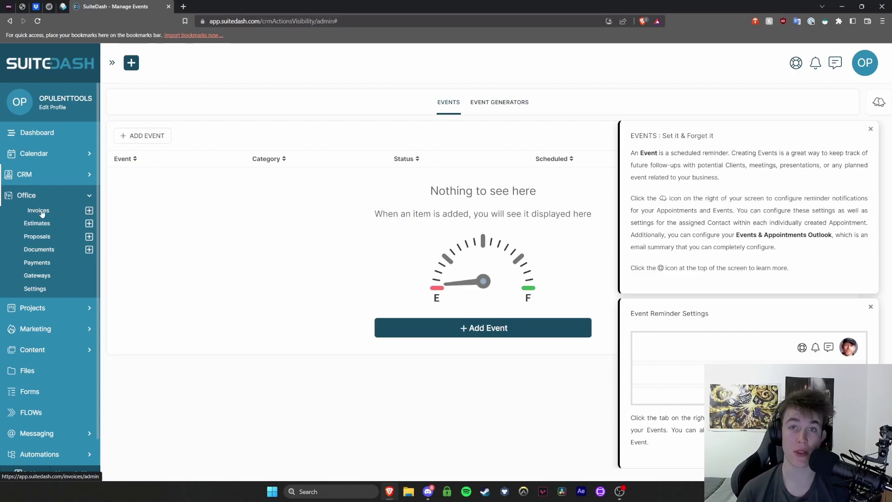
pyautogui.click(89, 210)
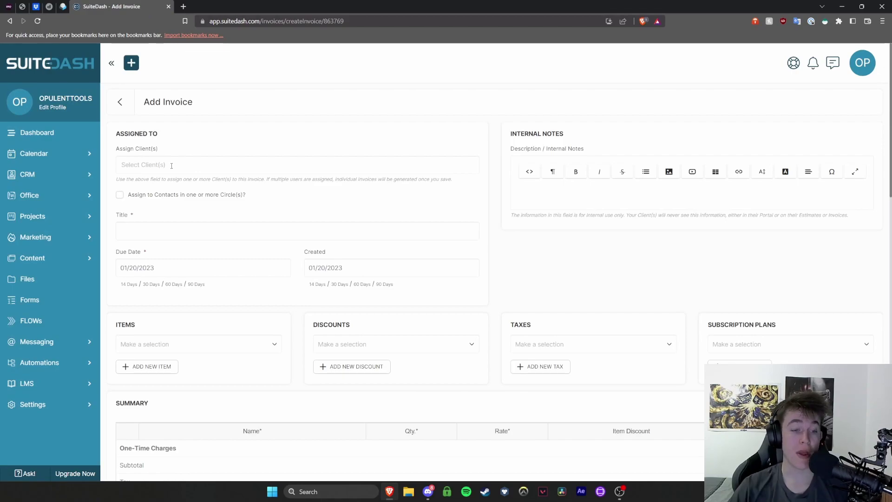
pyautogui.scroll(-1, 170, 172)
pyautogui.scroll(-3, 170, 175)
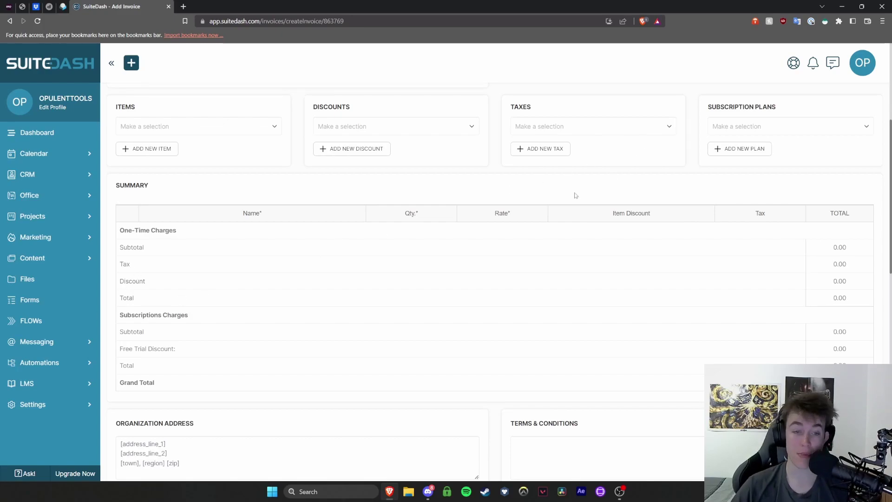
pyautogui.scroll(-4, 367, 261)
pyautogui.scroll(3, 365, 261)
pyautogui.scroll(-6, 363, 262)
pyautogui.scroll(-5, 361, 265)
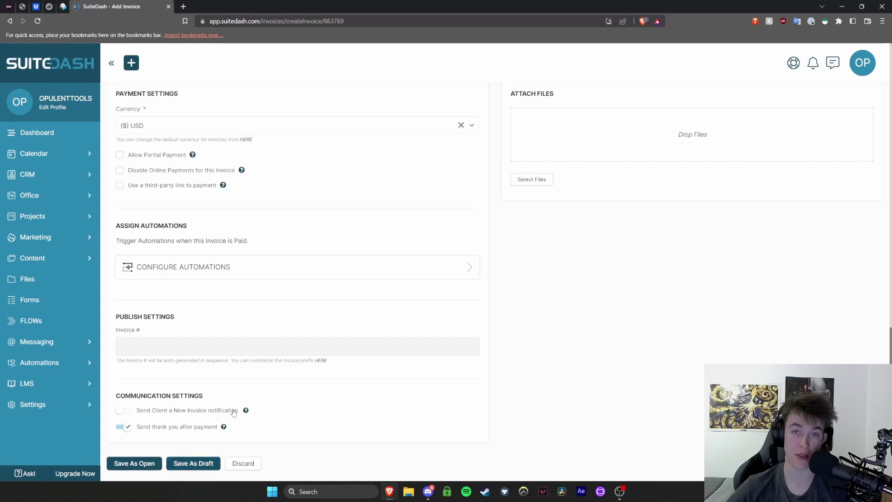
# Open Office's Add Estimate form and look through its sections, returning to the Assigned To fields
pyautogui.click(48, 194)
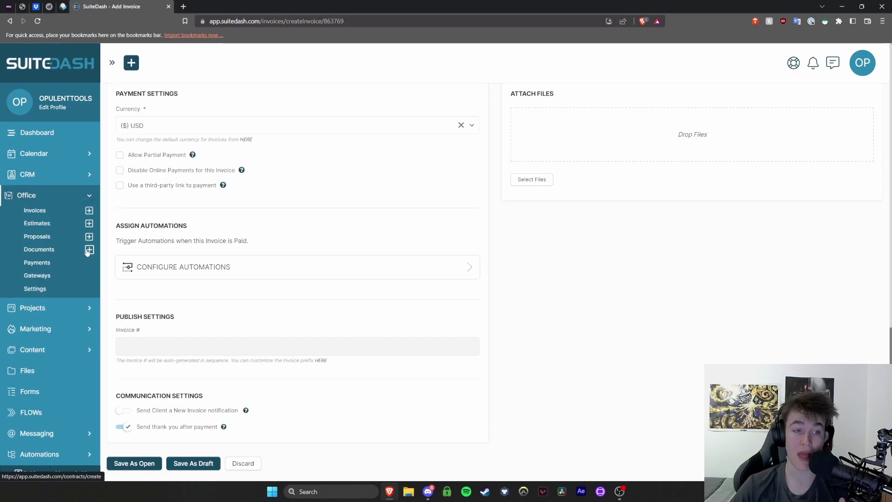
pyautogui.click(89, 224)
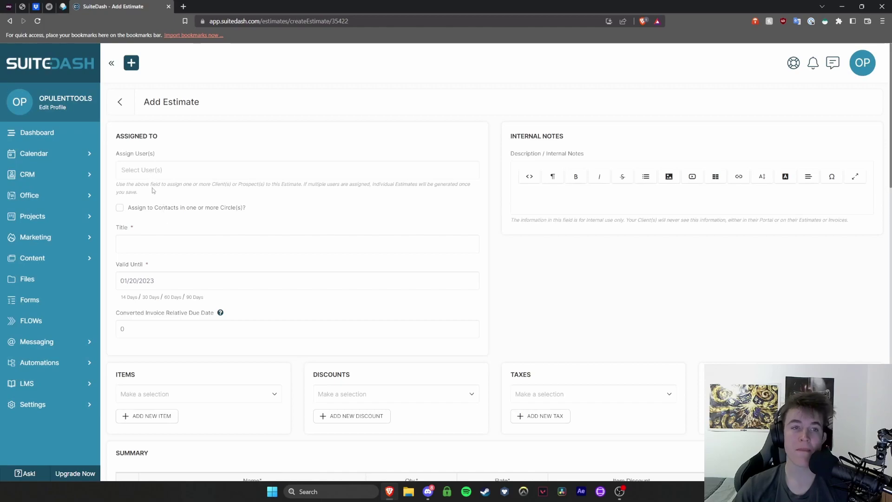
pyautogui.scroll(-5, 153, 197)
pyautogui.scroll(-4, 153, 201)
pyautogui.scroll(6, 153, 205)
pyautogui.scroll(3, 153, 210)
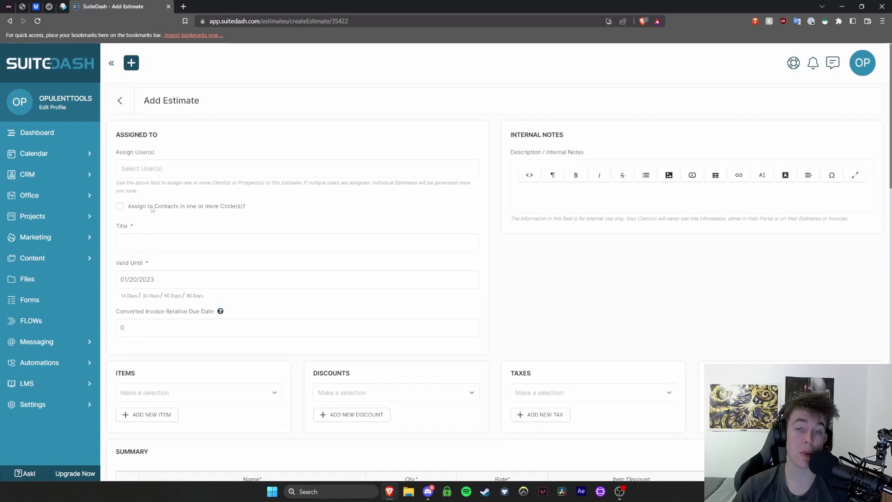
# View Office's Payments page and examine the payment gateway options, including Stripe and Stripe ACH
pyautogui.click(60, 197)
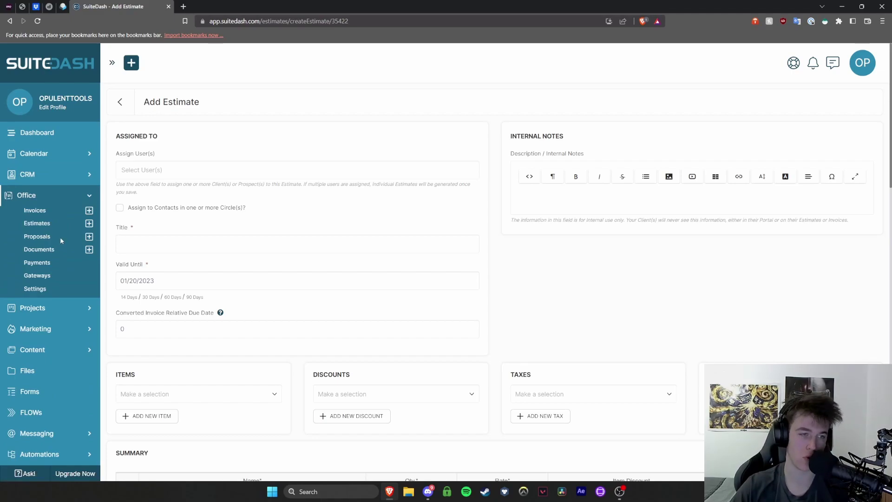
pyautogui.click(37, 264)
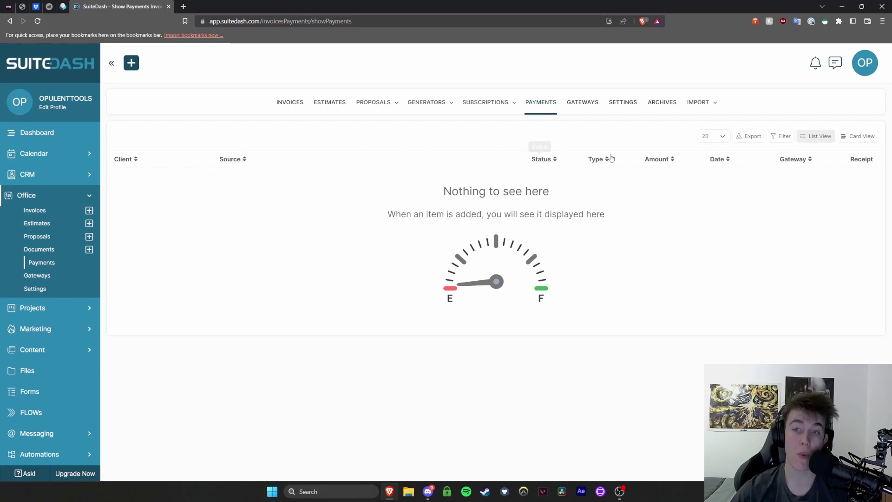
pyautogui.click(45, 276)
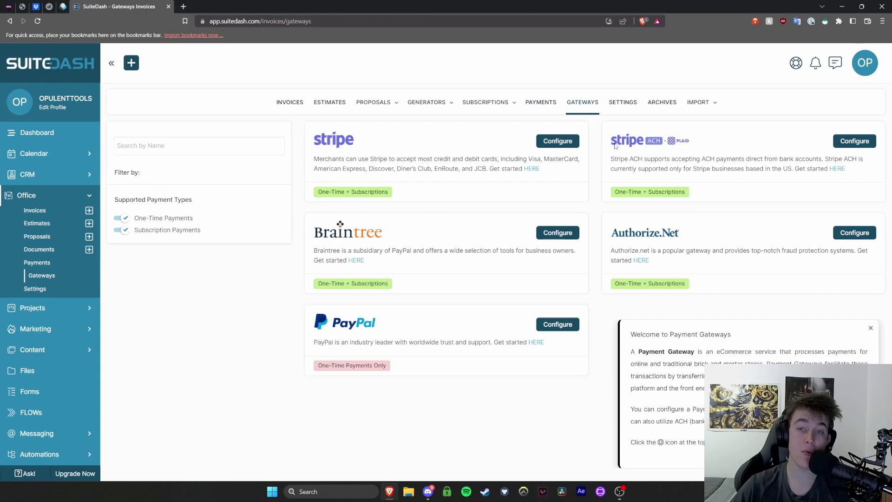
pyautogui.moveTo(727, 159); pyautogui.dragTo(768, 159)
pyautogui.click(534, 181)
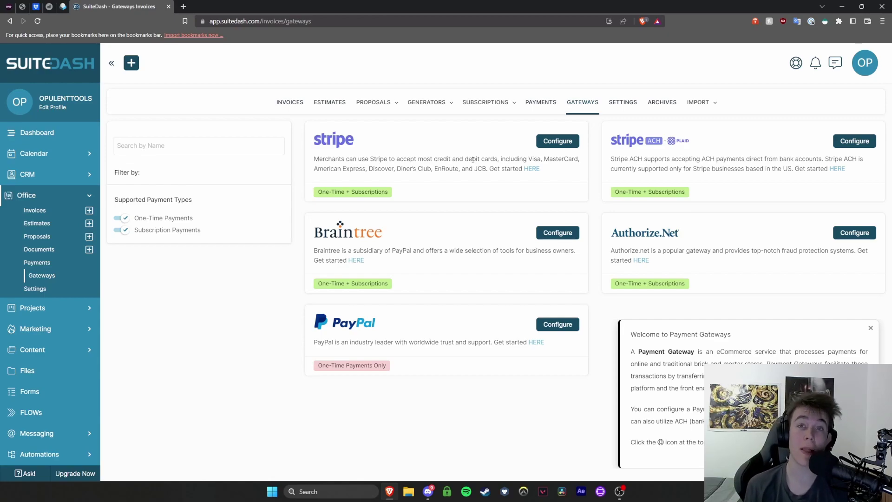
# Open the Projects page and dismiss its welcome note
pyautogui.click(32, 308)
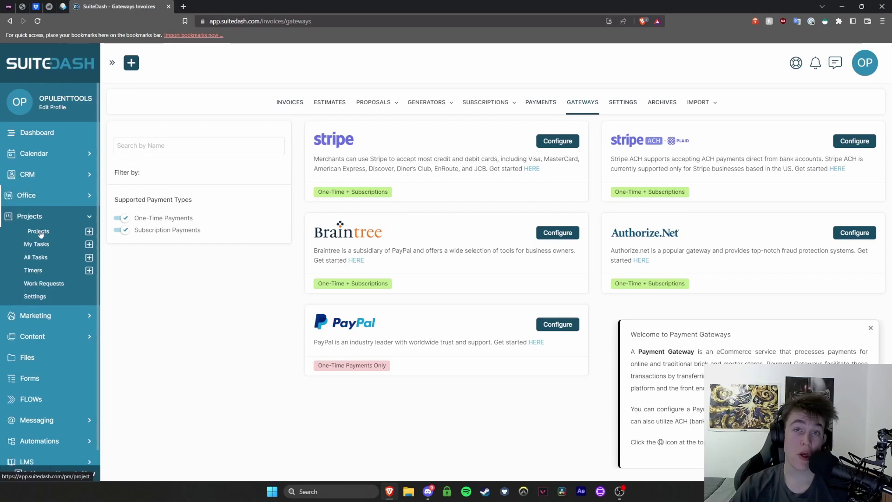
pyautogui.click(40, 232)
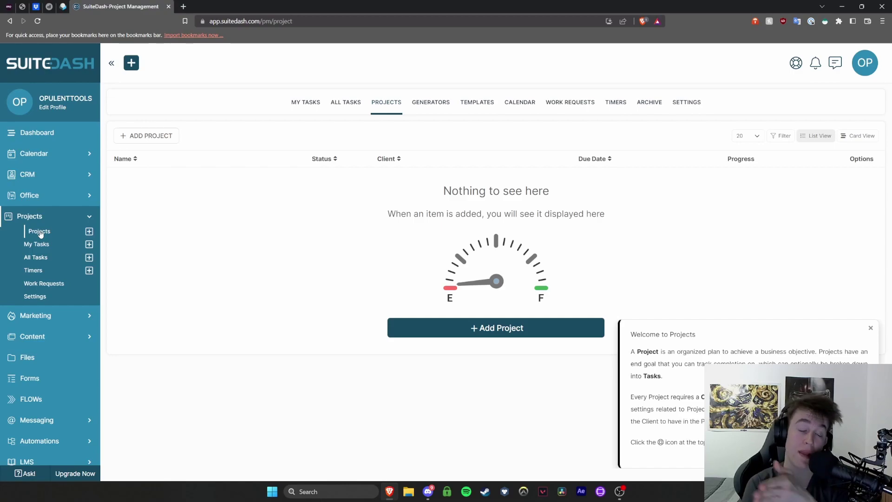
pyautogui.click(871, 327)
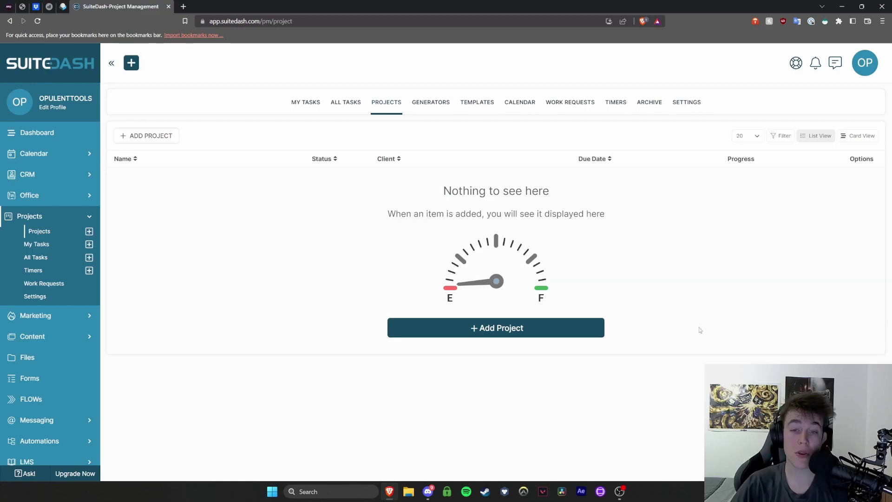
# Open the Add Project form and review its name, status options, start and completion dates, target time and project information fields
pyautogui.click(464, 333)
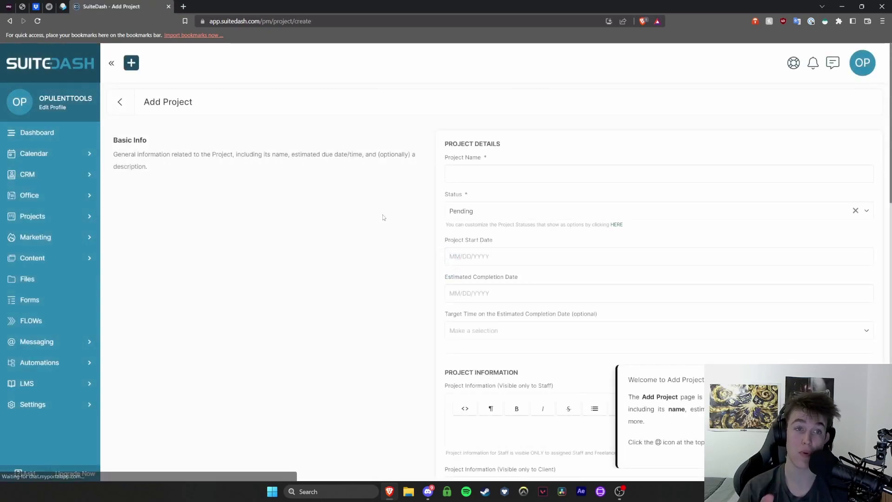
pyautogui.click(470, 175)
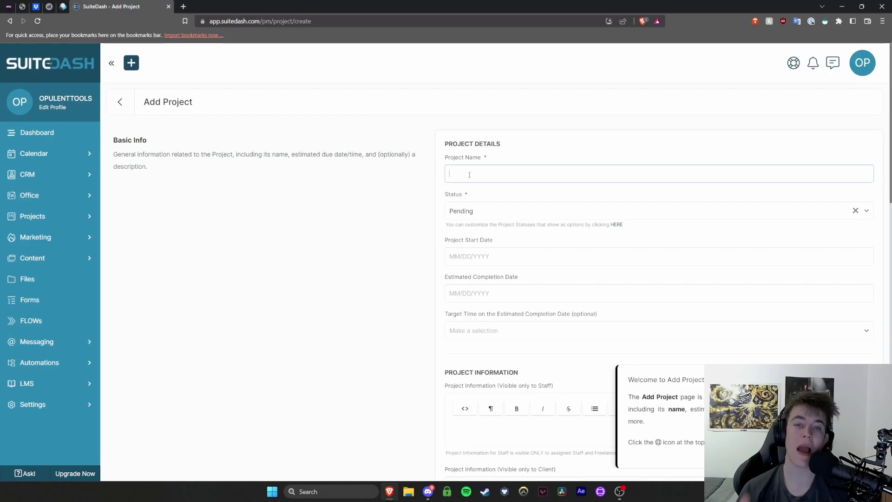
pyautogui.click(474, 210)
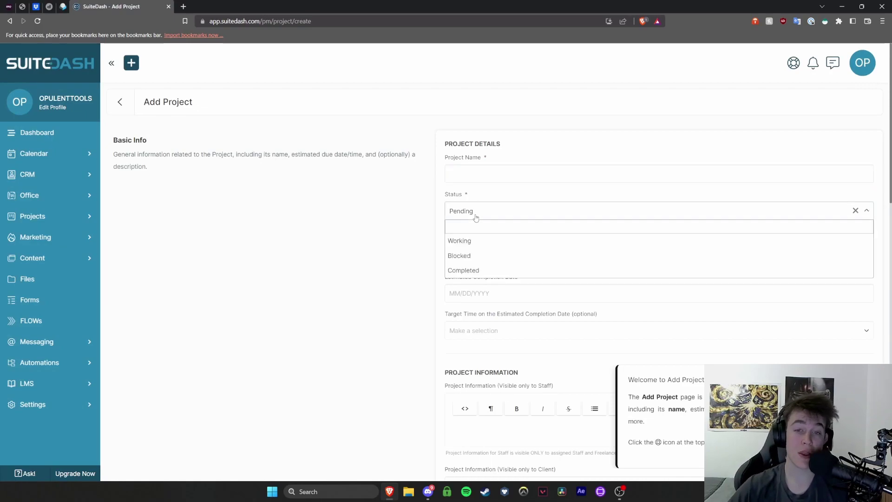
pyautogui.click(366, 202)
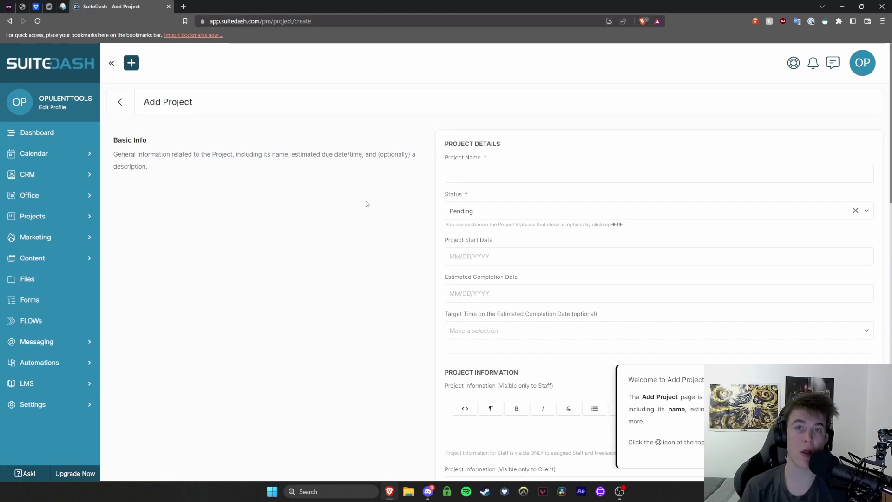
pyautogui.click(482, 257)
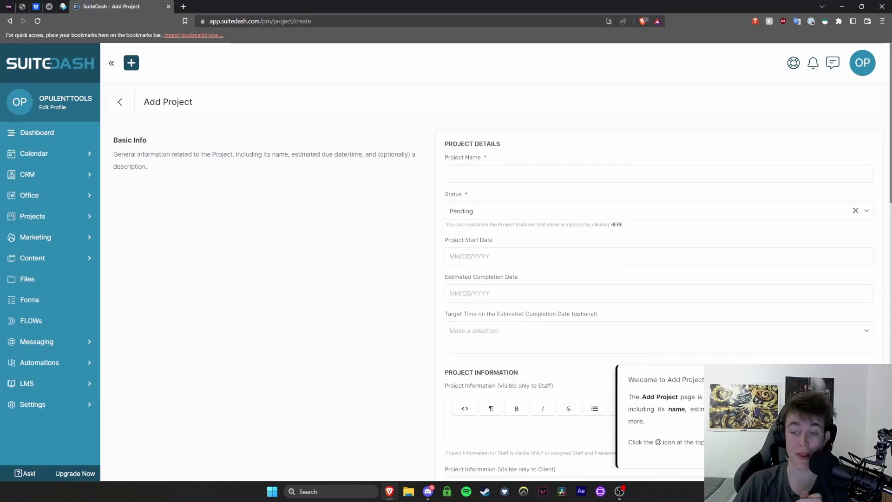
pyautogui.scroll(-1, 816, 345)
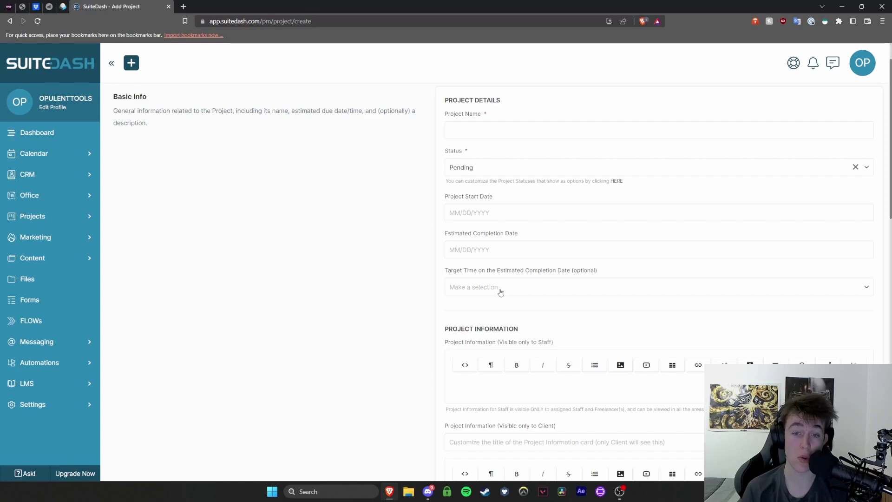
pyautogui.scroll(-2, 500, 293)
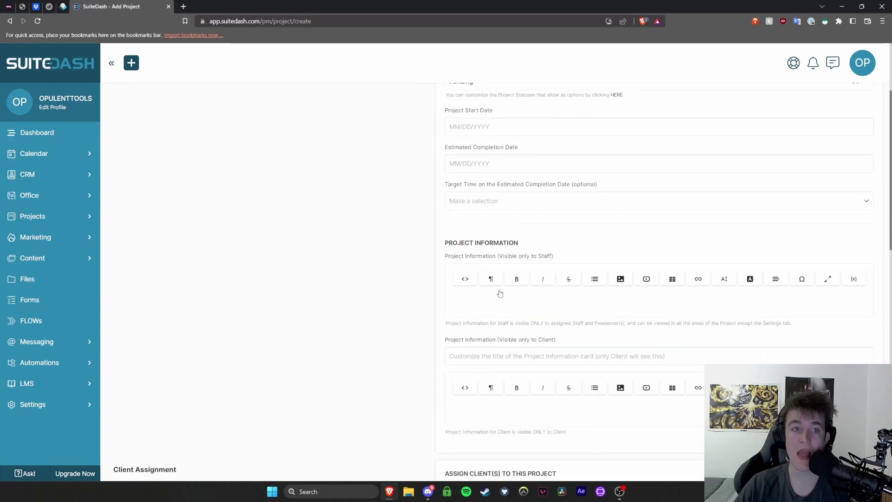
# Look over the Projects and Marketing sections' entries, open Marketing's Settings and read the sending method description
pyautogui.click(45, 217)
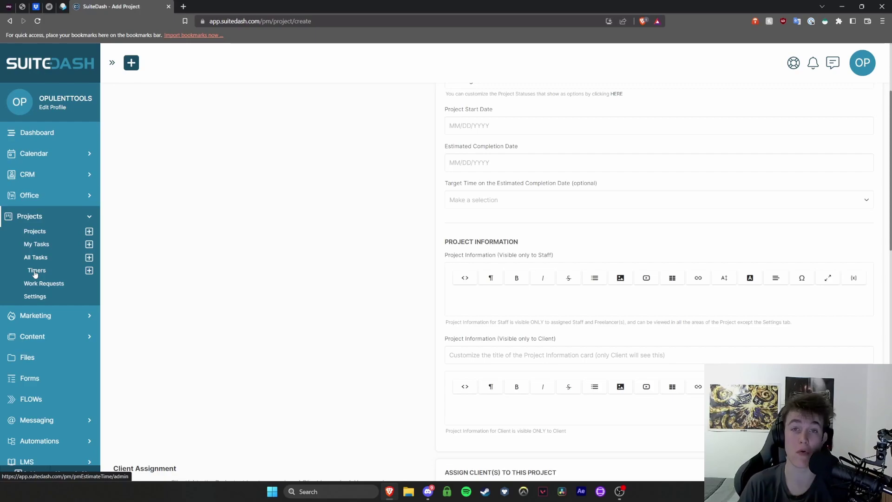
pyautogui.click(36, 315)
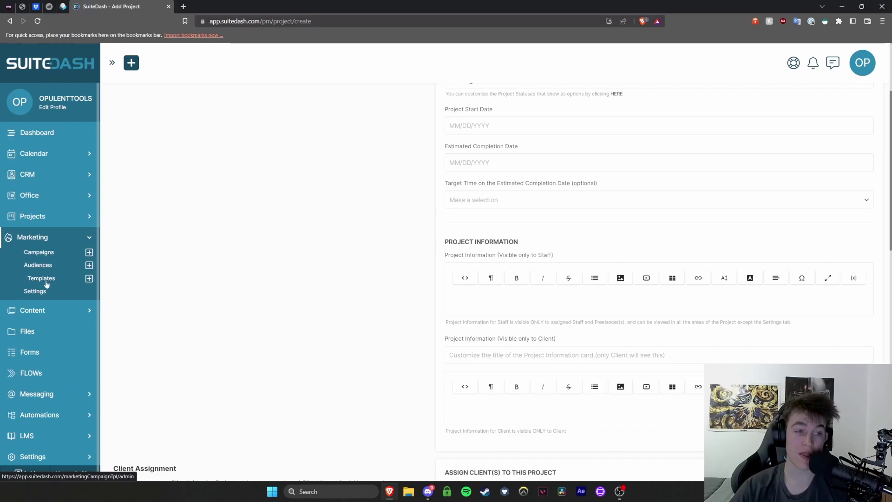
pyautogui.click(88, 290)
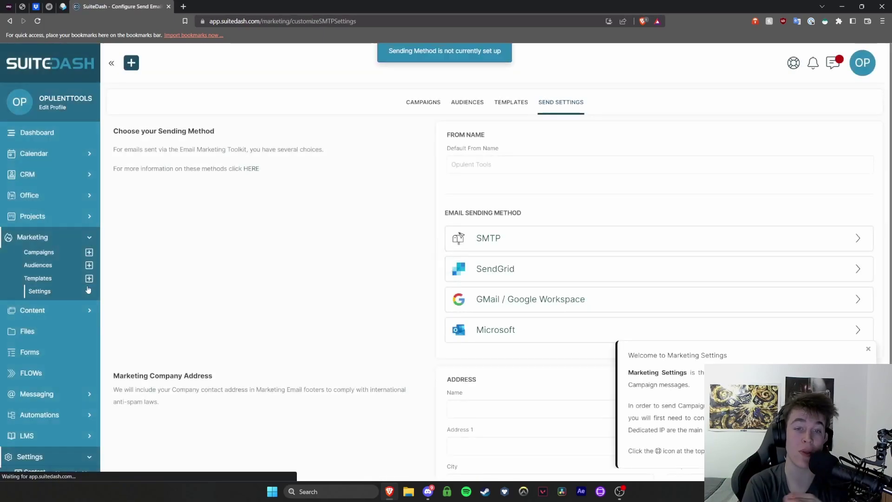
pyautogui.moveTo(127, 131); pyautogui.dragTo(280, 163)
pyautogui.click(375, 202)
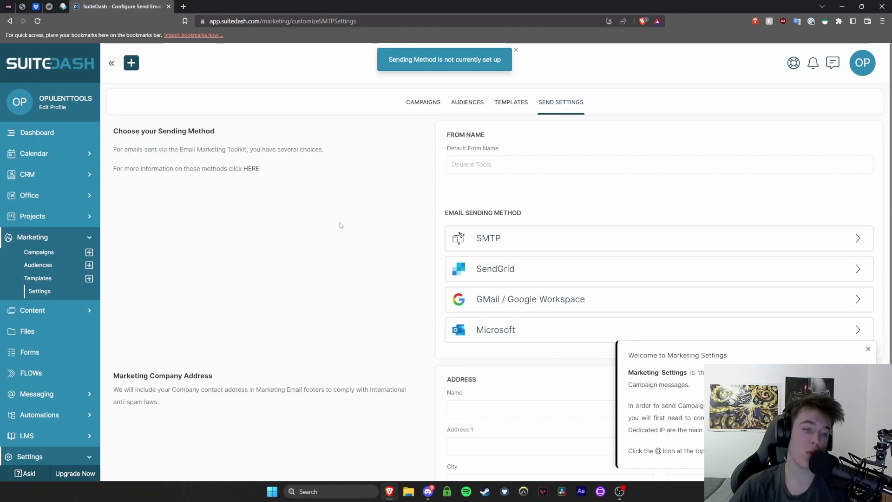
# Dismiss the Marketing Settings welcome note, review the email sending methods and company address fields, and open the Campaigns page
pyautogui.scroll(-2, 343, 223)
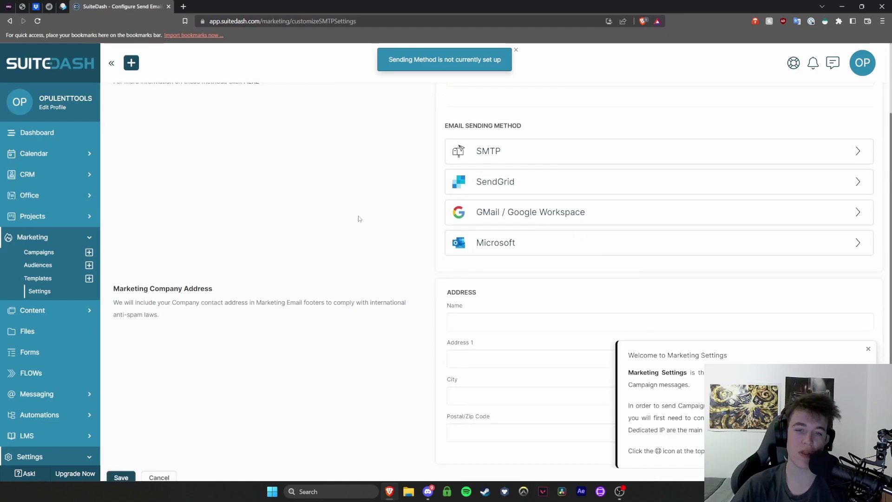
pyautogui.click(868, 349)
pyautogui.scroll(-1, 576, 292)
pyautogui.scroll(2, 524, 260)
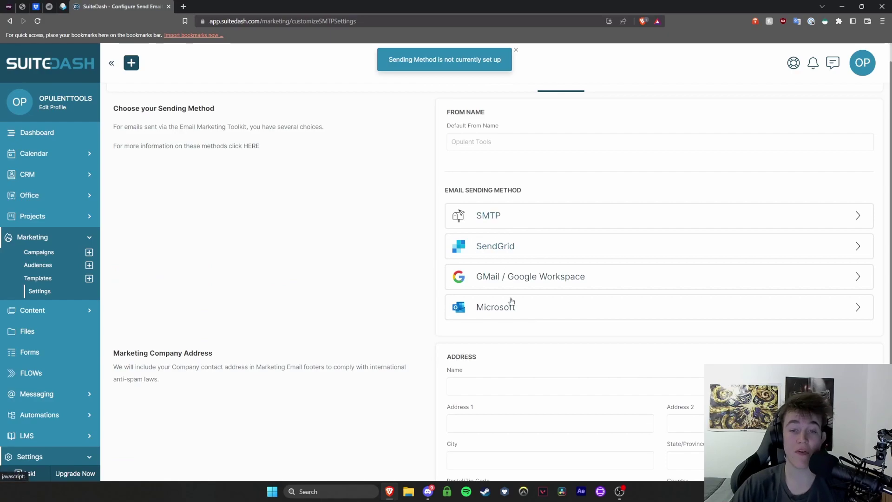
pyautogui.scroll(1, 490, 219)
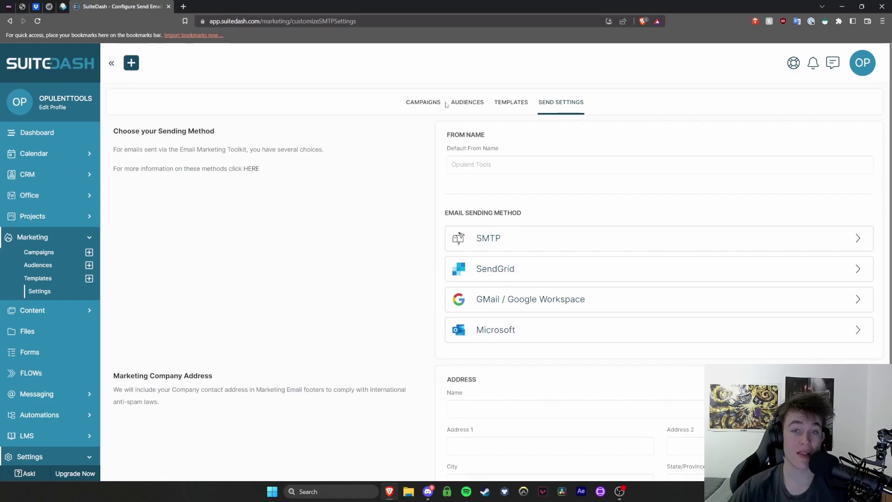
pyautogui.click(417, 104)
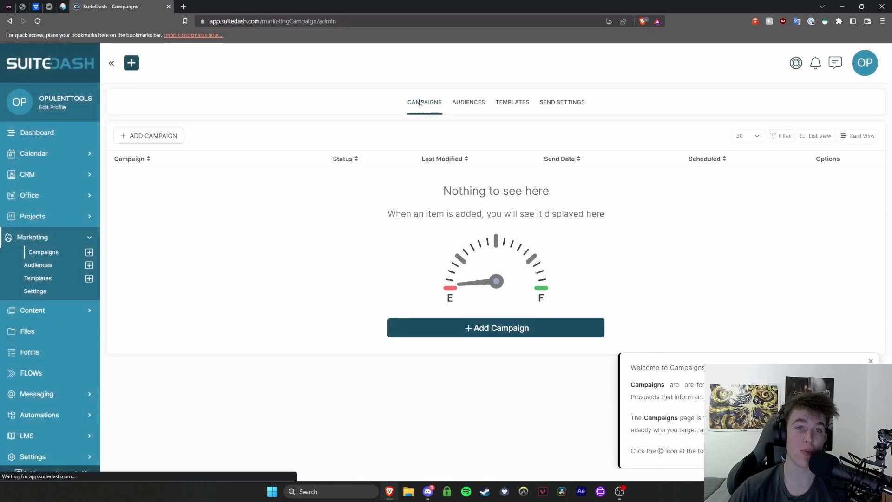
# Try to add a marketing campaign and dismiss the notice about the sending method
pyautogui.click(494, 329)
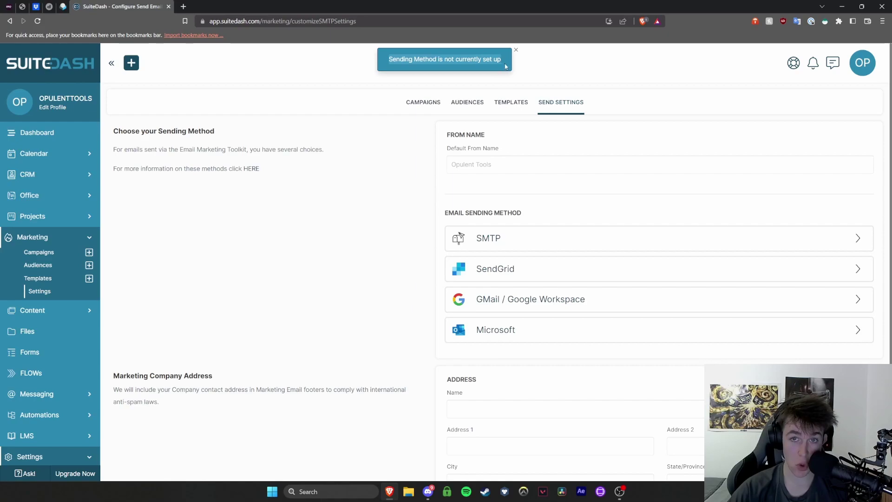
pyautogui.click(471, 62)
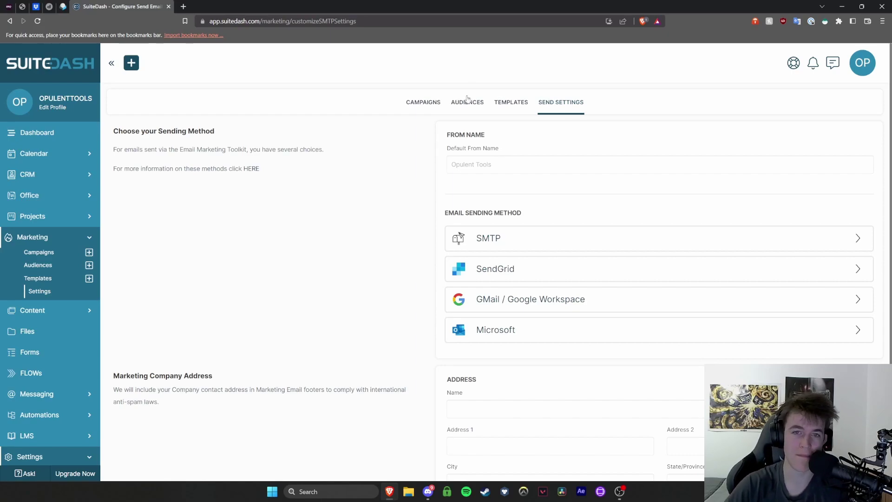
# Open Marketing's Audiences page, read and dismiss its welcome note, and open the Templates page
pyautogui.click(467, 102)
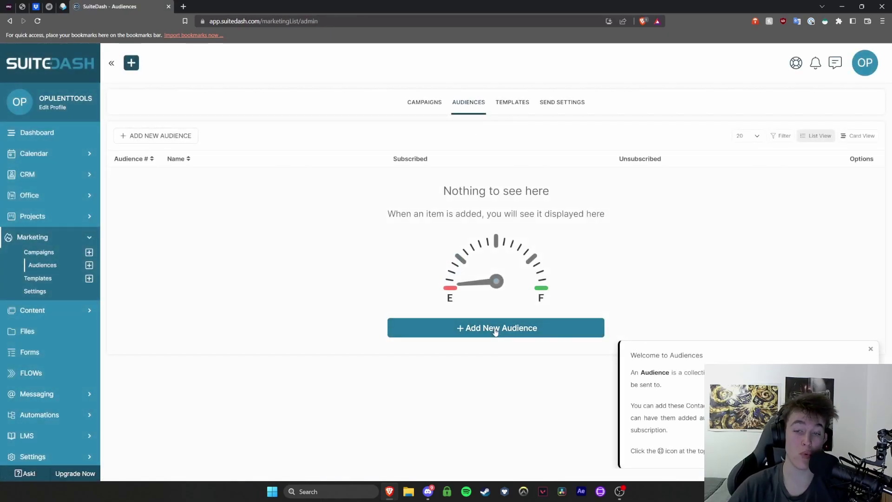
pyautogui.moveTo(683, 373); pyautogui.dragTo(716, 374)
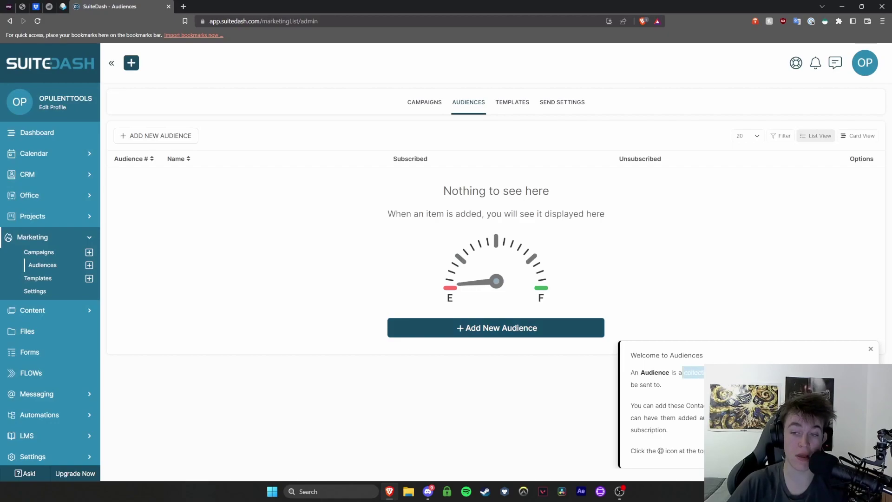
pyautogui.click(871, 349)
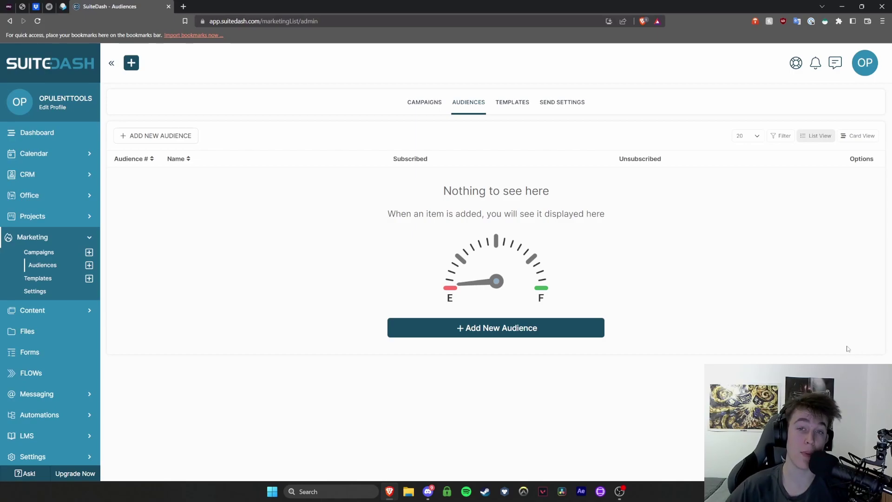
pyautogui.click(505, 108)
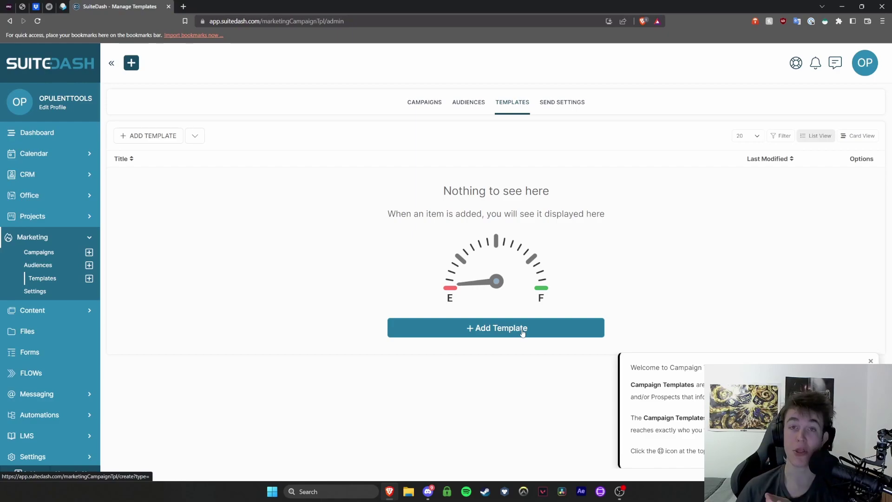
# Open the Content section's Dashboards page, view the Dashboard Templates, and look over the section's other entries
pyautogui.click(32, 310)
pyautogui.click(43, 277)
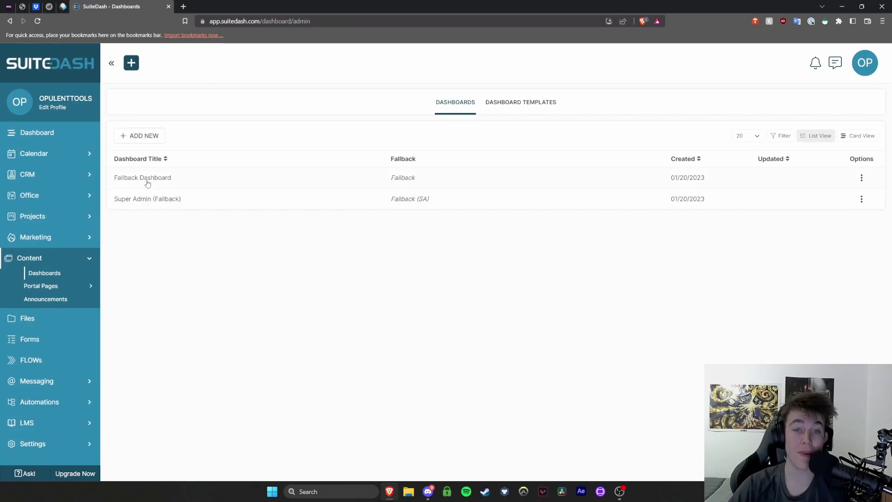
pyautogui.click(518, 102)
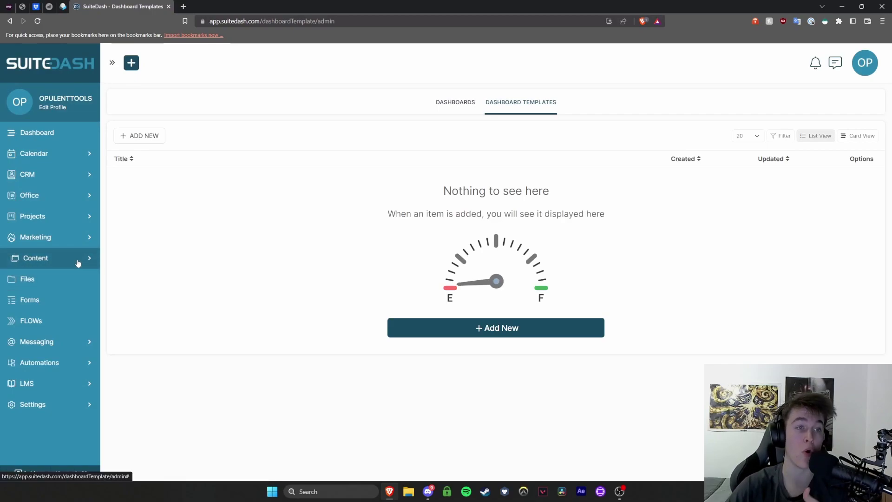
pyautogui.click(76, 265)
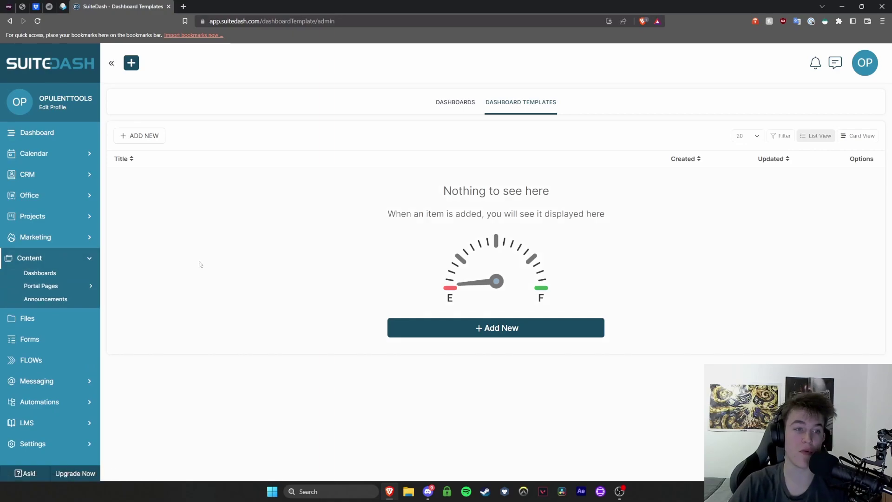
# Open the Files page, dismiss its welcome note, and review the folder list
pyautogui.click(70, 258)
pyautogui.click(57, 280)
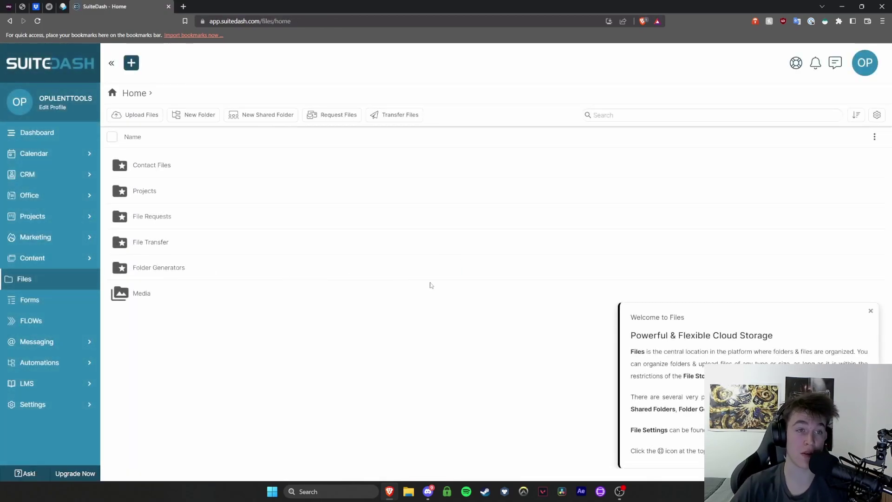
pyautogui.click(872, 312)
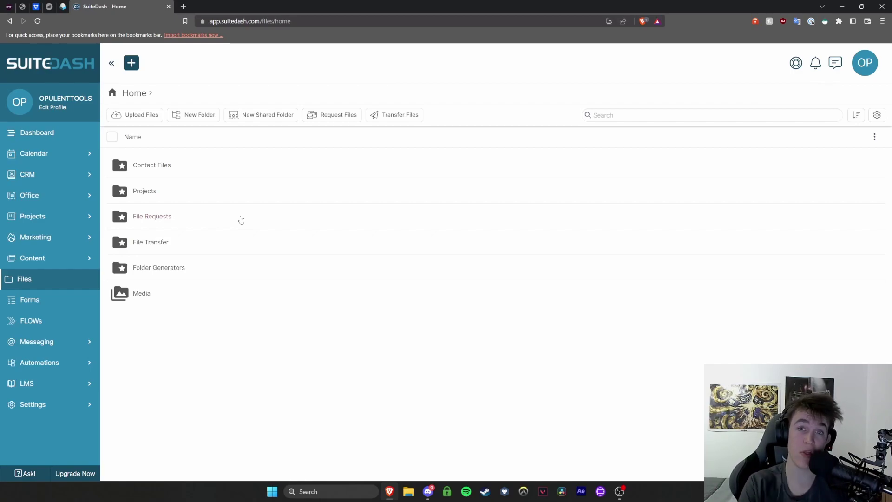
# Create a new General Form from the Forms page
pyautogui.click(44, 294)
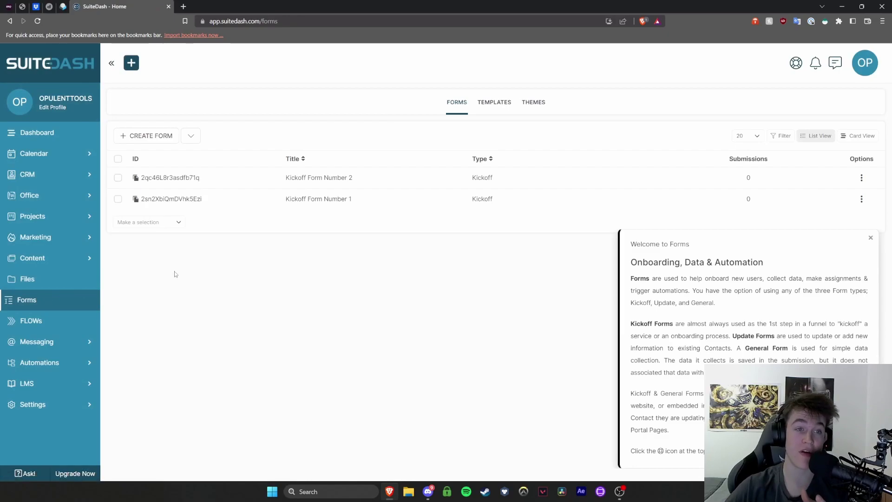
pyautogui.click(156, 136)
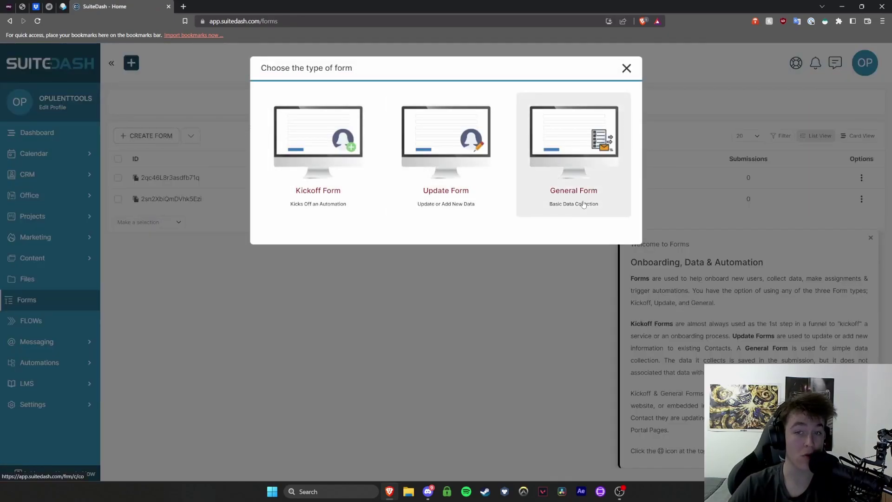
pyautogui.click(573, 161)
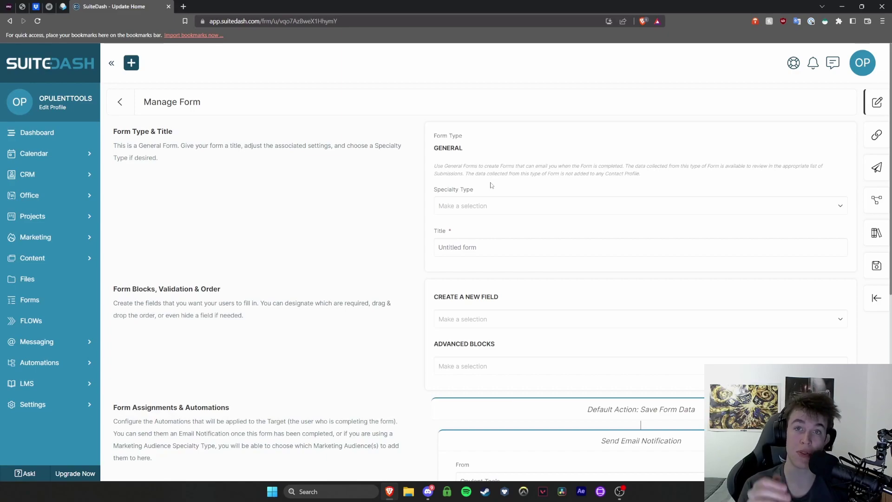
# Review the form's type, title, field block and email notification automation settings
pyautogui.scroll(-3, 491, 185)
pyautogui.scroll(3, 477, 193)
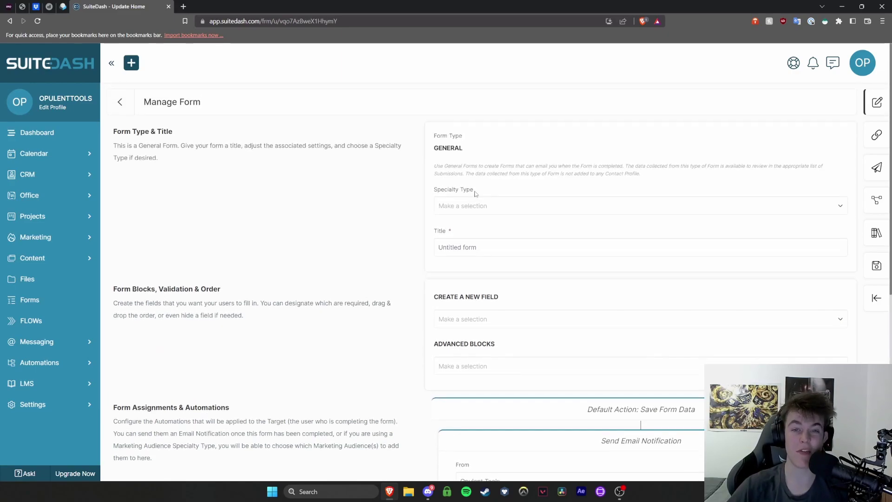
pyautogui.scroll(-7, 462, 218)
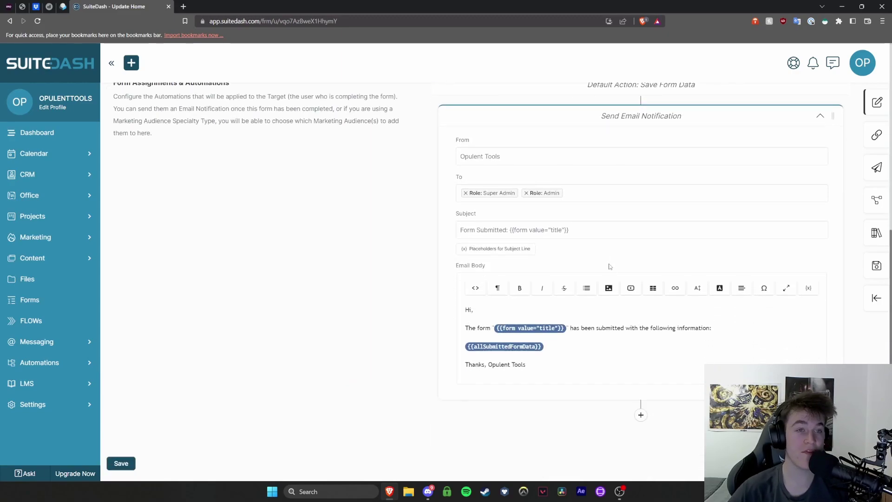
pyautogui.scroll(2, 612, 270)
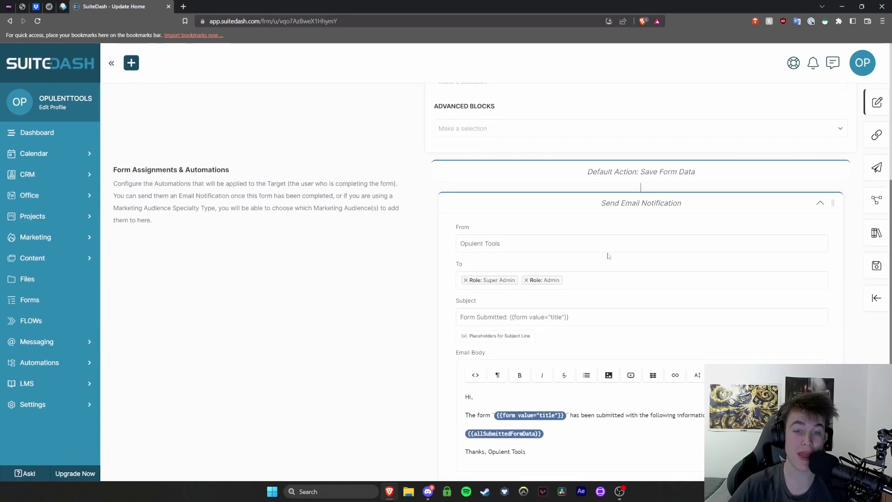
pyautogui.scroll(5, 603, 251)
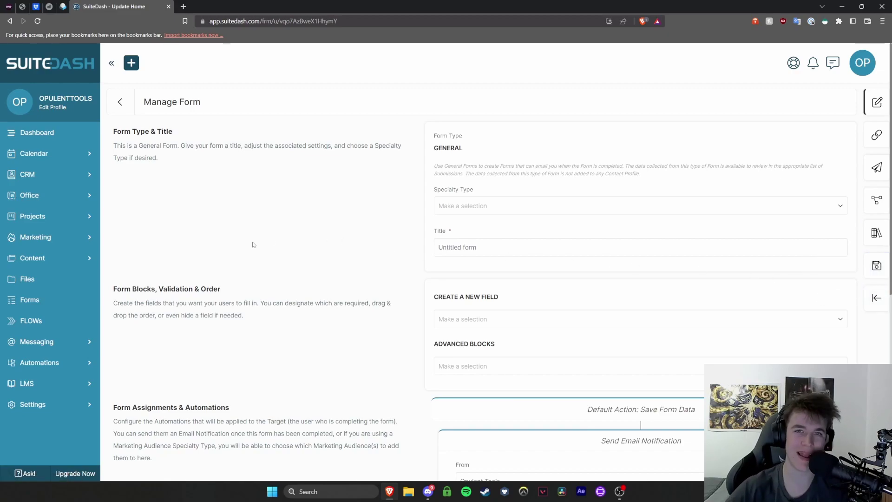
# Try to open the FLOWs page, cancel leaving the form, and look over the Messaging section's entries
pyautogui.click(44, 321)
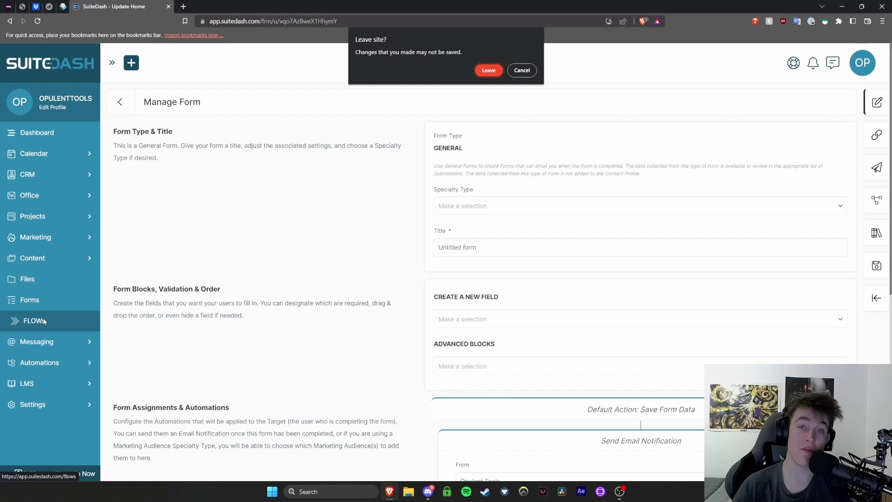
pyautogui.click(522, 71)
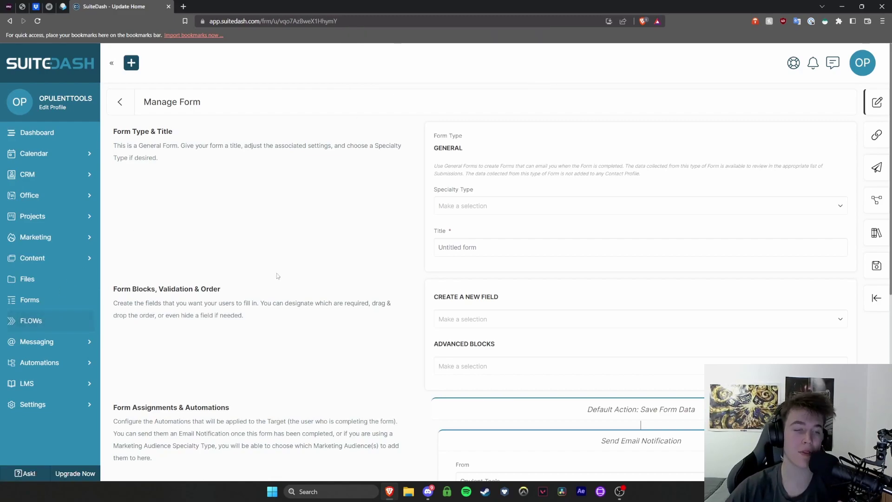
pyautogui.click(50, 346)
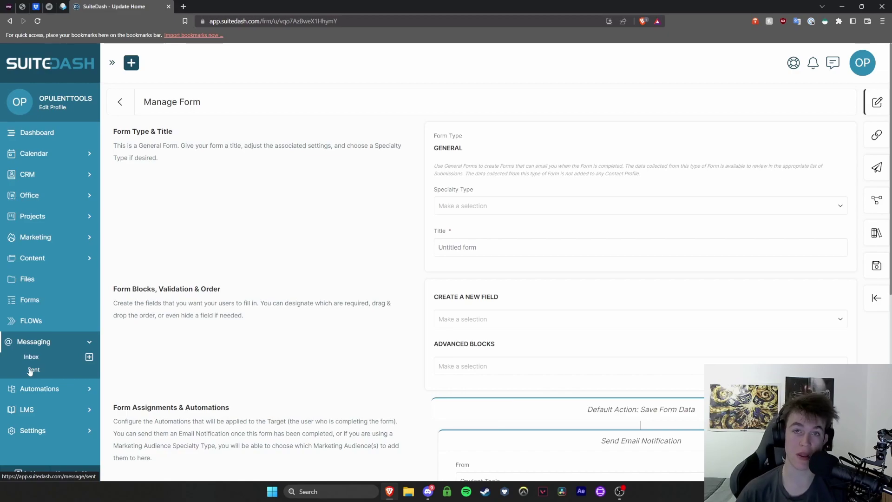
# Open the Auto-Templates page, read what auto-templates do, and start creating one
pyautogui.click(32, 390)
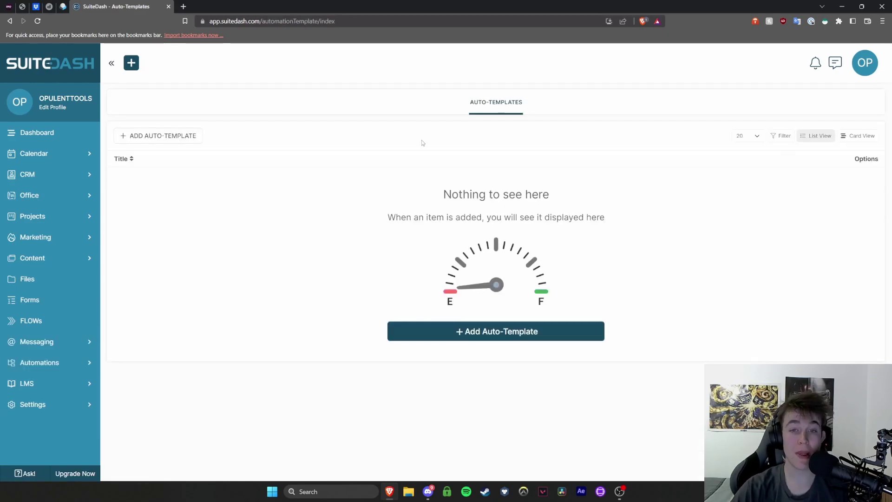
pyautogui.click(472, 330)
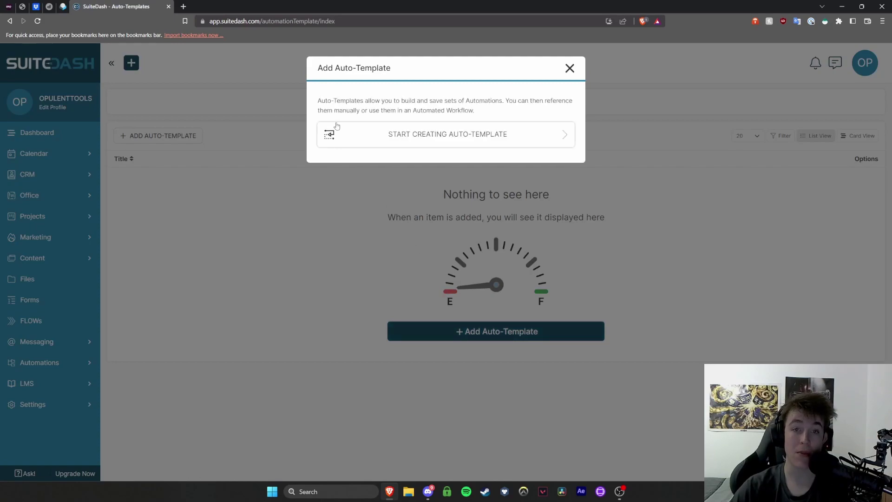
pyautogui.moveTo(319, 101); pyautogui.dragTo(468, 104)
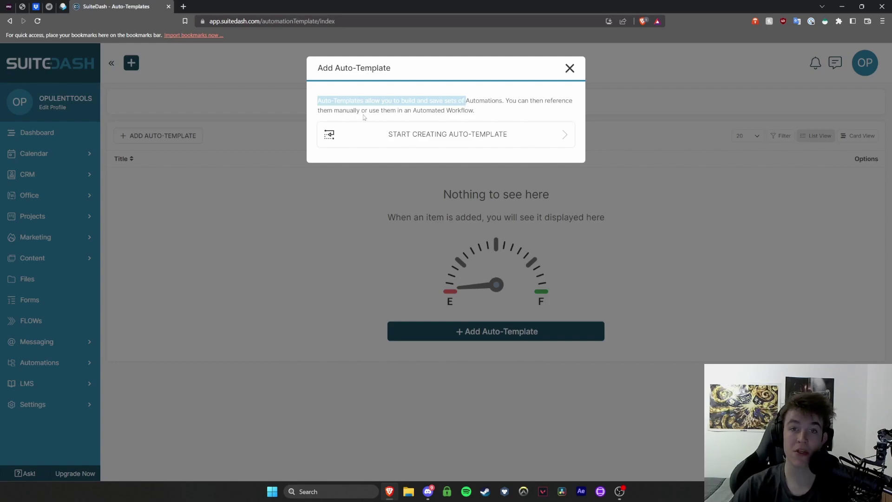
pyautogui.click(442, 138)
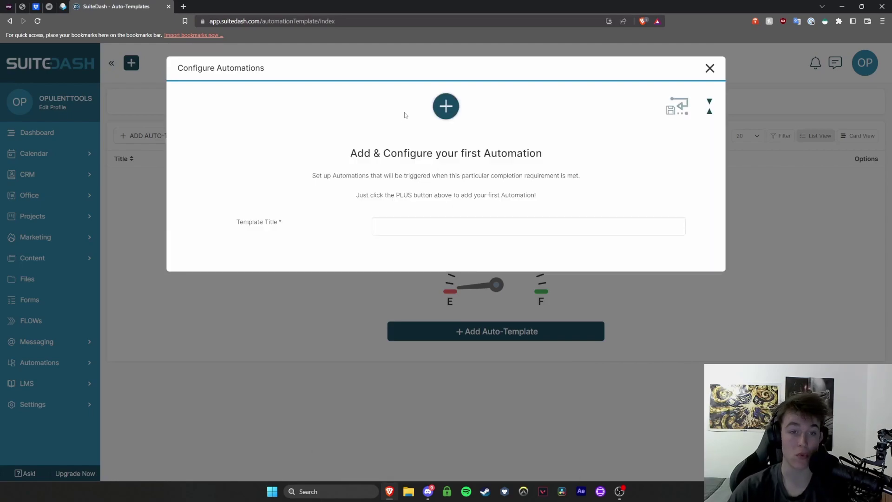
# Title the auto-template 123 and open the list of automations to add
pyautogui.click(413, 225)
pyautogui.write('Test')
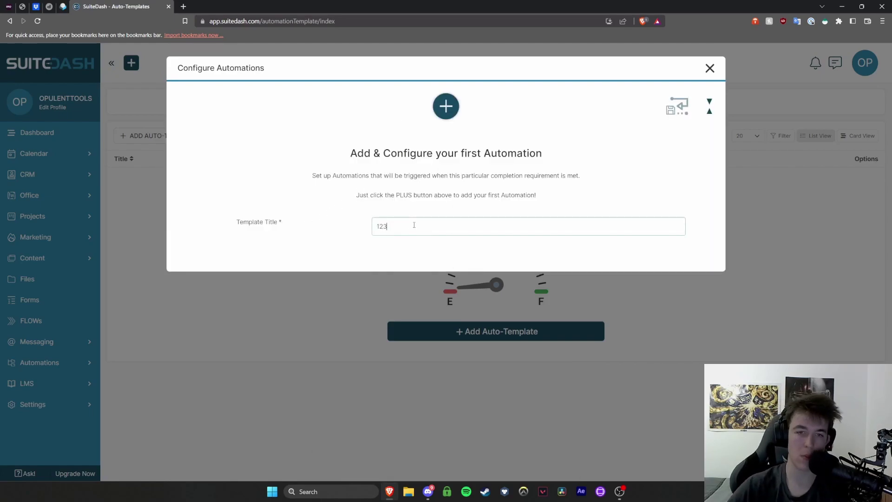
pyautogui.click(446, 106)
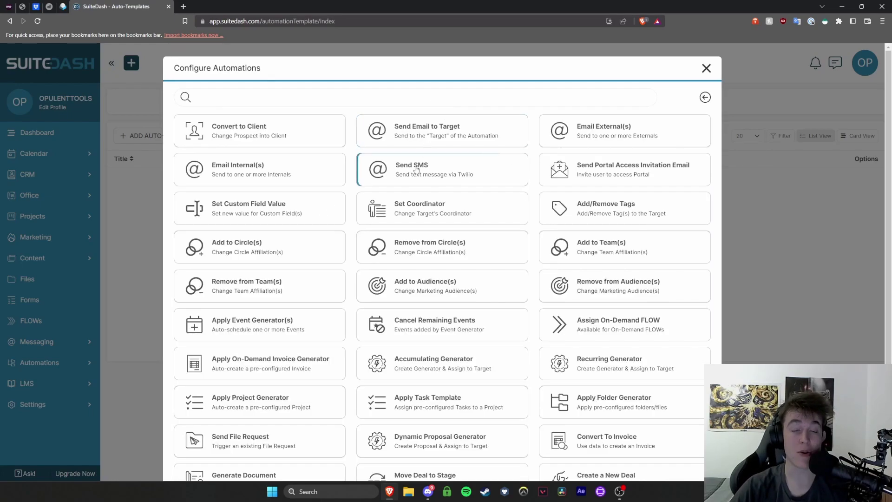
# Review the available automation types and close the automation setup without adding any
pyautogui.scroll(-3, 415, 172)
pyautogui.scroll(3, 415, 172)
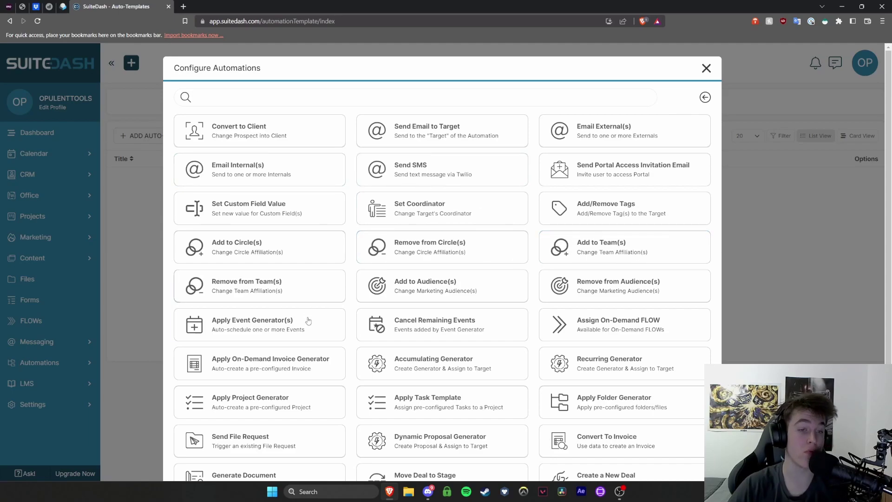
pyautogui.scroll(-1, 311, 344)
pyautogui.scroll(-1, 312, 338)
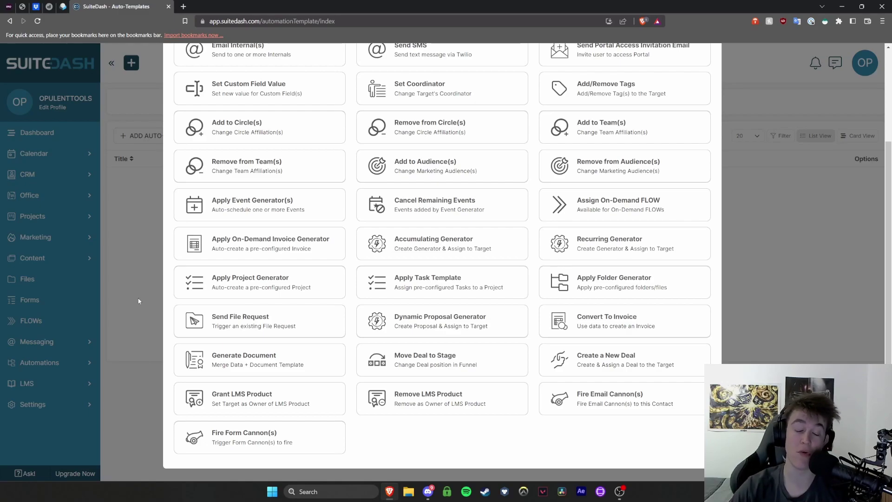
pyautogui.press('Escape')
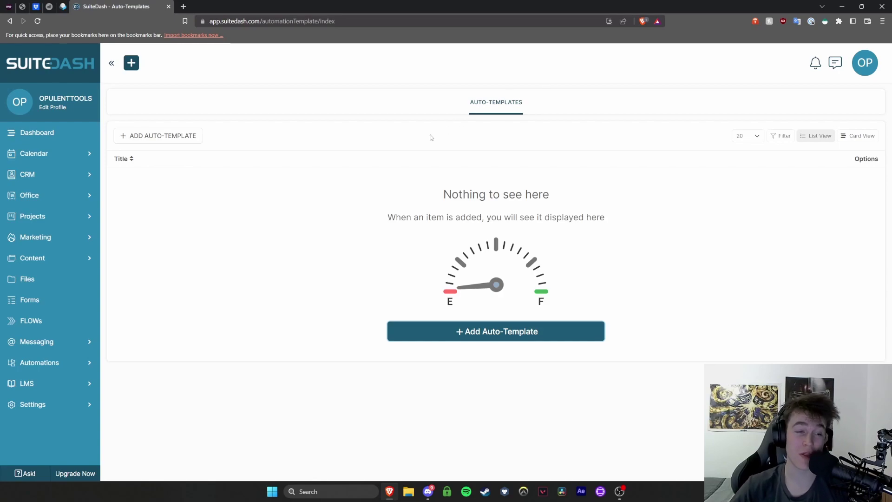
# Look over the entries in the LMS, Settings and Content sections
pyautogui.click(43, 384)
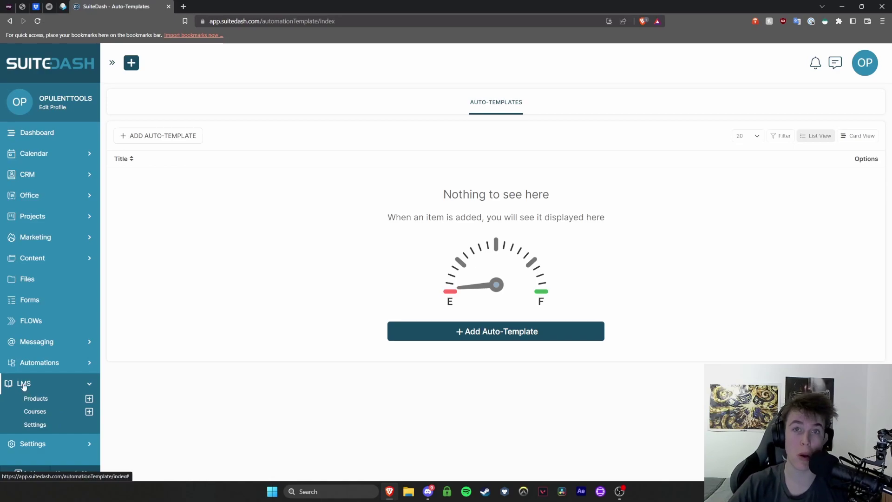
pyautogui.click(39, 445)
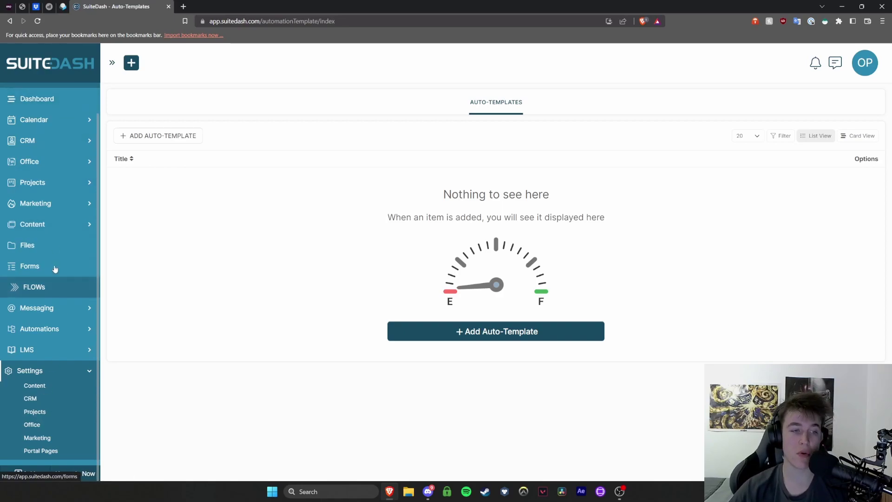
pyautogui.click(47, 225)
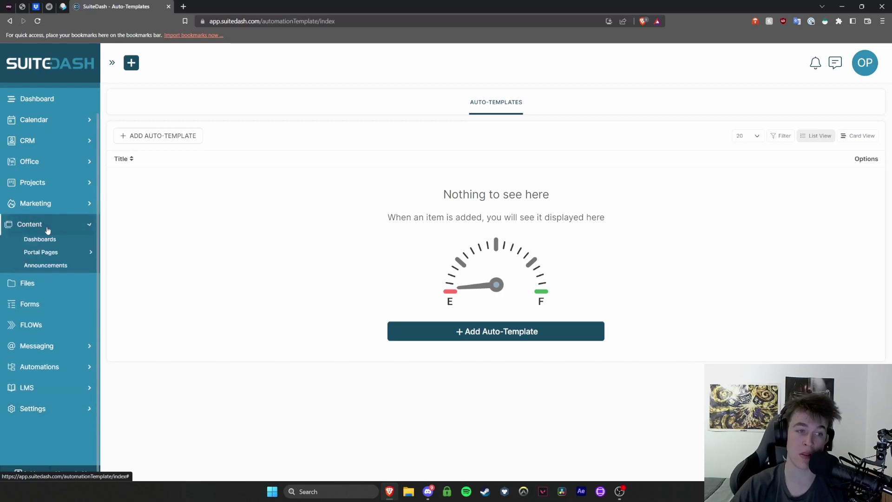
pyautogui.scroll(2, 48, 230)
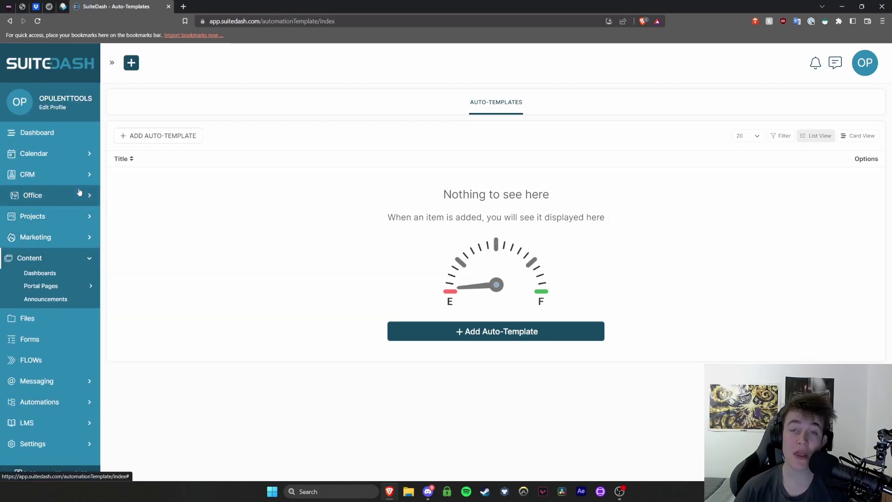